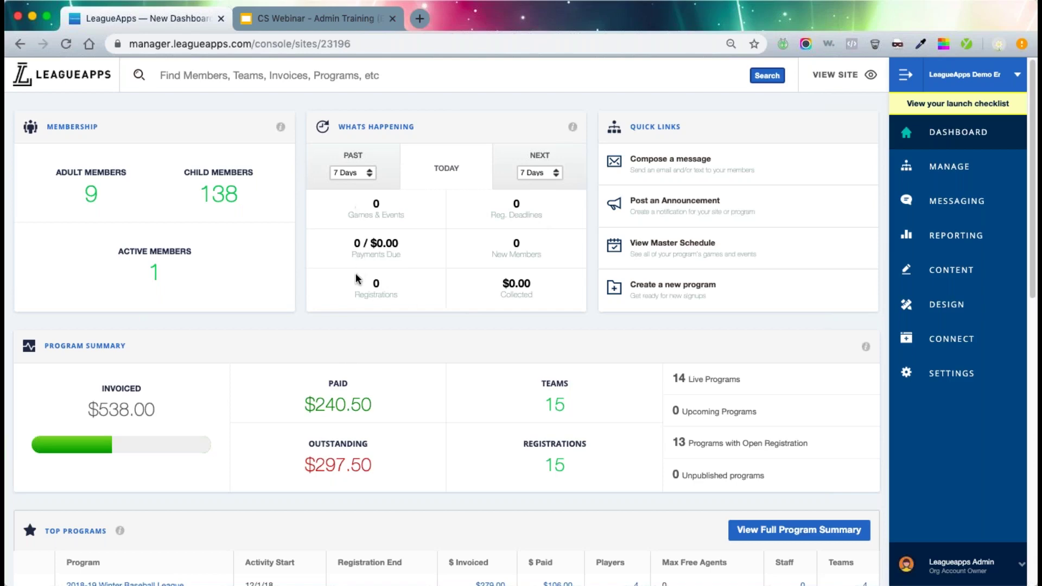
Set both the past and next ranges of the What's Happening widget to 30 days, and display the past period.
{"action": "left_click", "coordinate": [368, 175]}
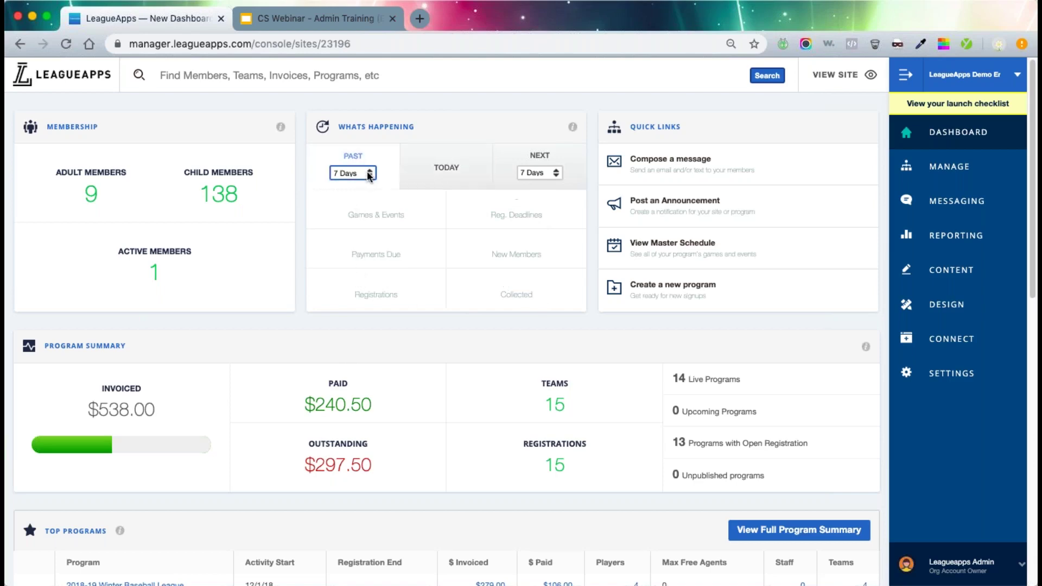
{"action": "left_click", "coordinate": [363, 183]}
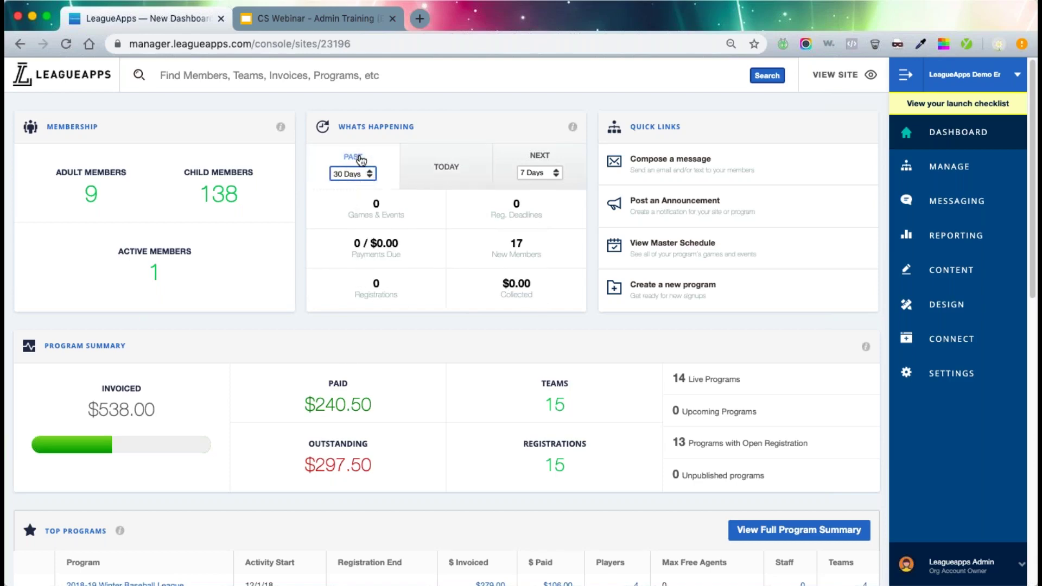
{"action": "left_click", "coordinate": [555, 174]}
{"action": "left_click", "coordinate": [554, 184]}
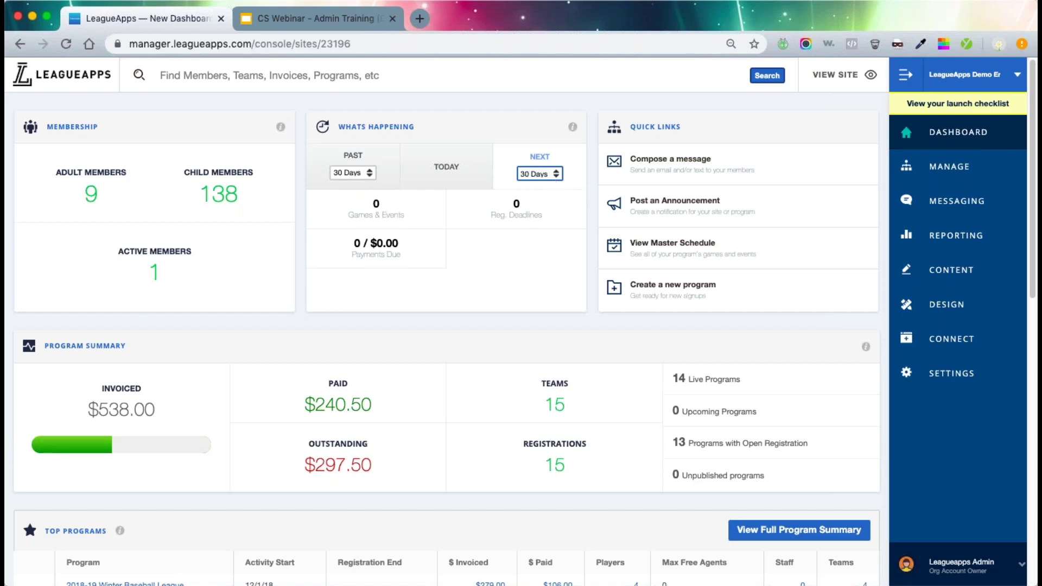
{"action": "left_click", "coordinate": [452, 185]}
{"action": "left_click", "coordinate": [376, 164]}
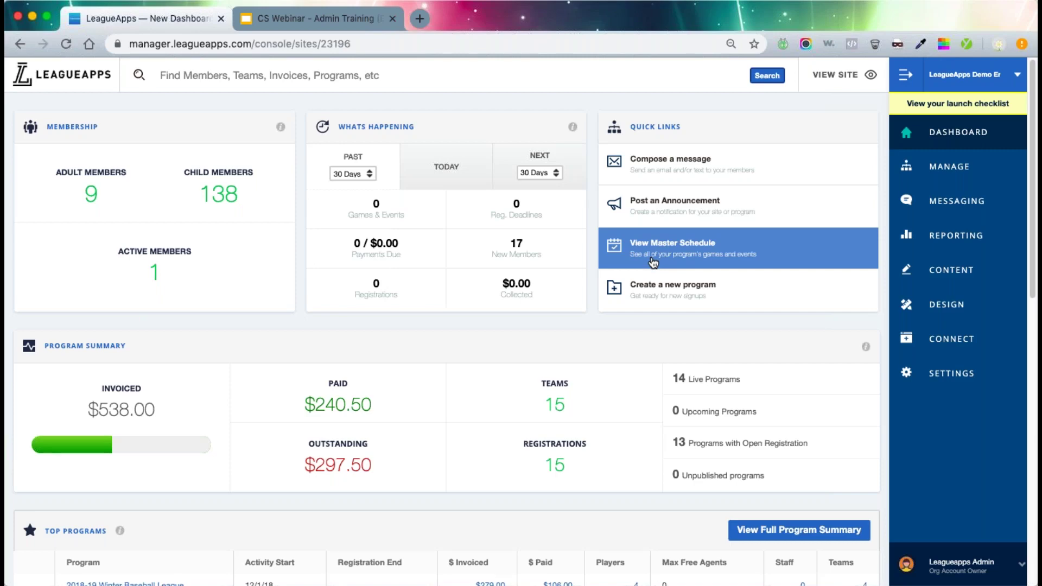
Open the full program summary report from the dashboard's Top Programs section.
{"action": "left_click", "coordinate": [754, 307]}
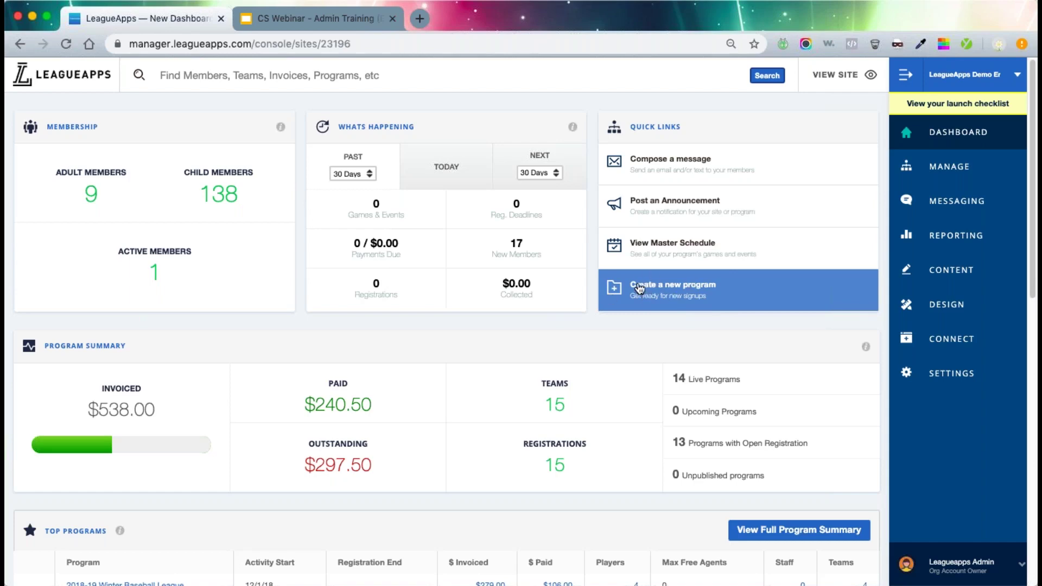
{"action": "scroll", "coordinate": [582, 314], "scroll_direction": "down", "scroll_amount": 1}
{"action": "scroll", "coordinate": [579, 314], "scroll_direction": "down", "scroll_amount": 3}
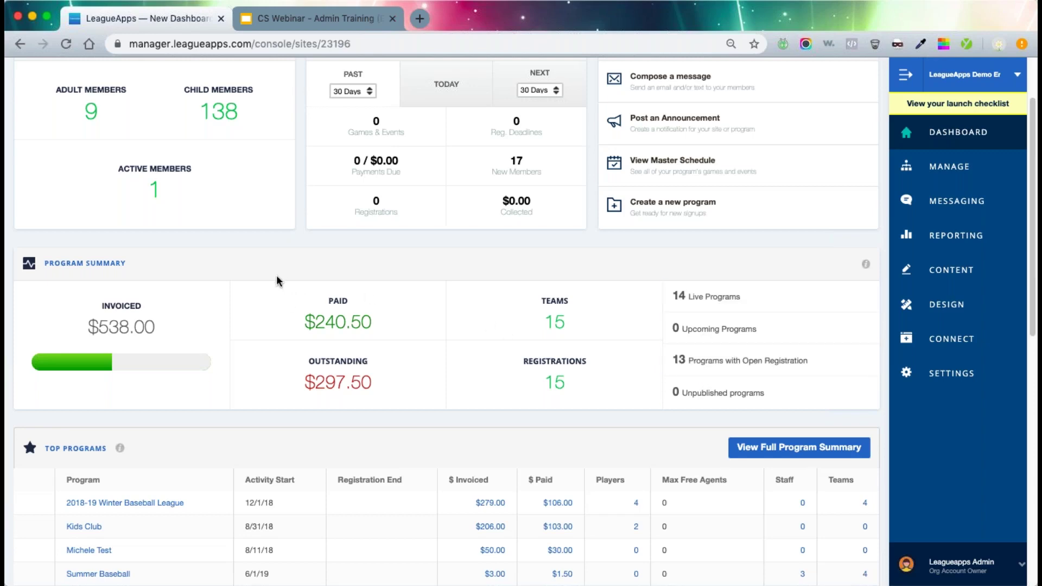
{"action": "scroll", "coordinate": [347, 237], "scroll_direction": "down", "scroll_amount": 5}
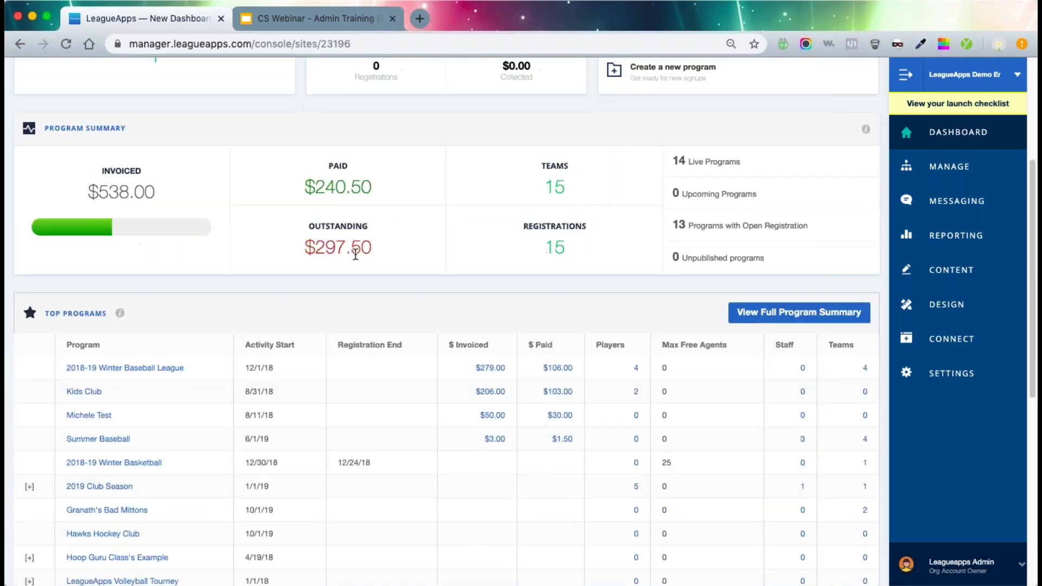
{"action": "scroll", "coordinate": [346, 239], "scroll_direction": "down", "scroll_amount": 2}
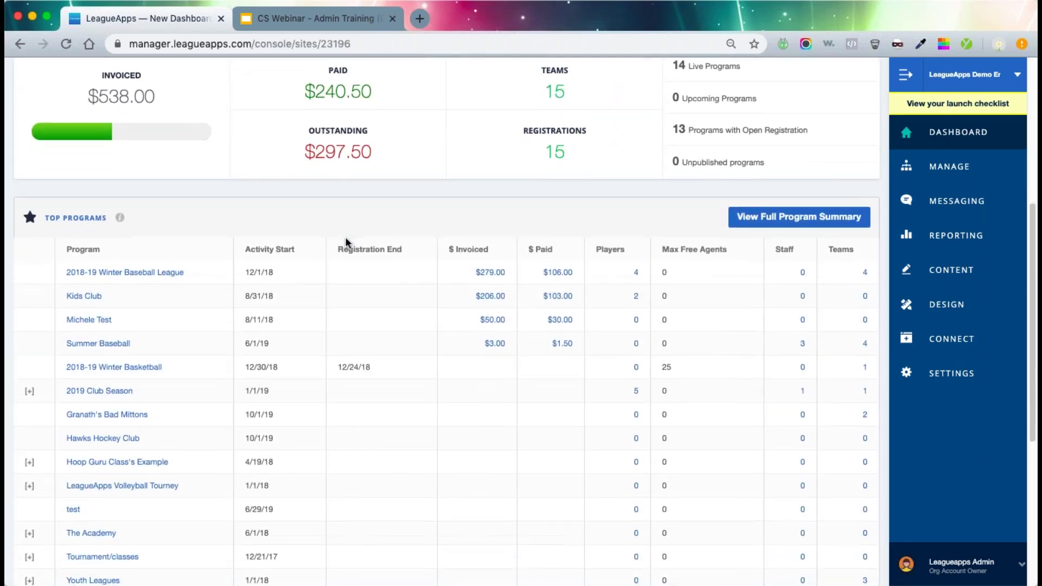
{"action": "scroll", "coordinate": [347, 244], "scroll_direction": "down", "scroll_amount": 2}
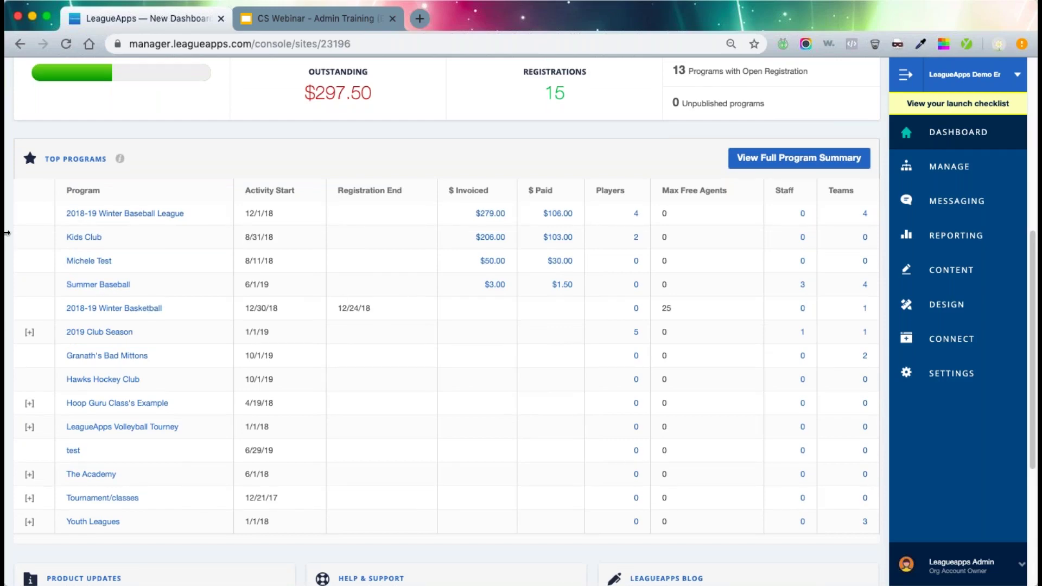
{"action": "mouse_move", "coordinate": [120, 159]}
{"action": "left_click", "coordinate": [844, 160]}
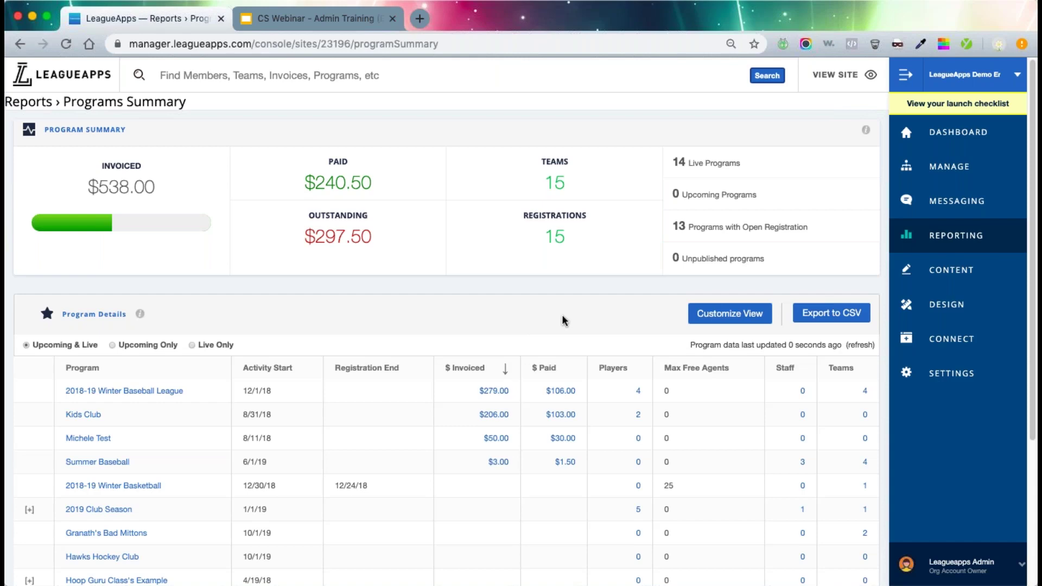
Sort the Program Details table by program, and re-sort it by activity start with the latest dates first.
{"action": "scroll", "coordinate": [464, 313], "scroll_direction": "down", "scroll_amount": 5}
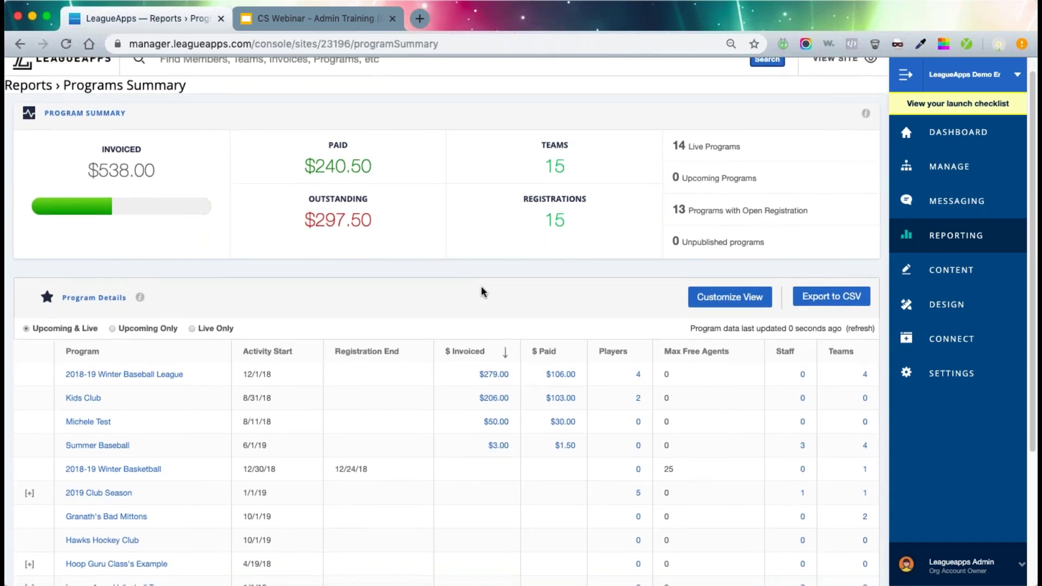
{"action": "scroll", "coordinate": [200, 394], "scroll_direction": "down", "scroll_amount": 1}
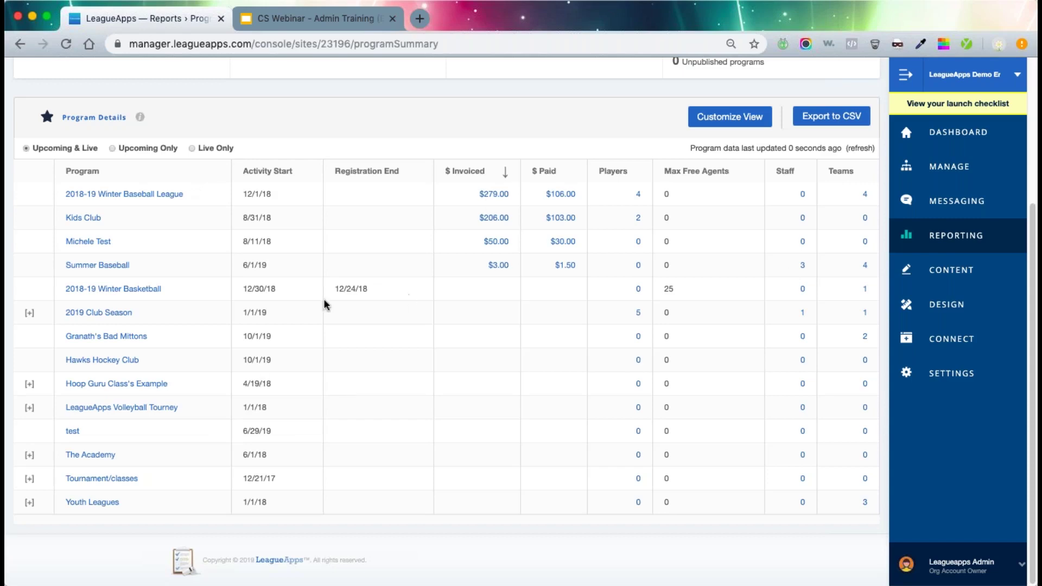
{"action": "scroll", "coordinate": [285, 421], "scroll_direction": "up", "scroll_amount": 5}
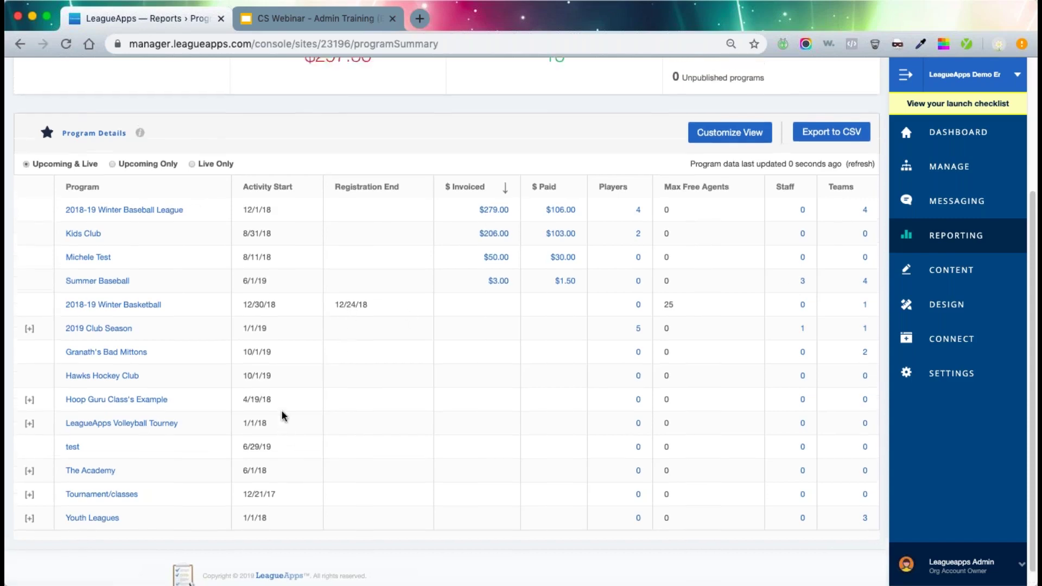
{"action": "scroll", "coordinate": [333, 367], "scroll_direction": "down", "scroll_amount": 3}
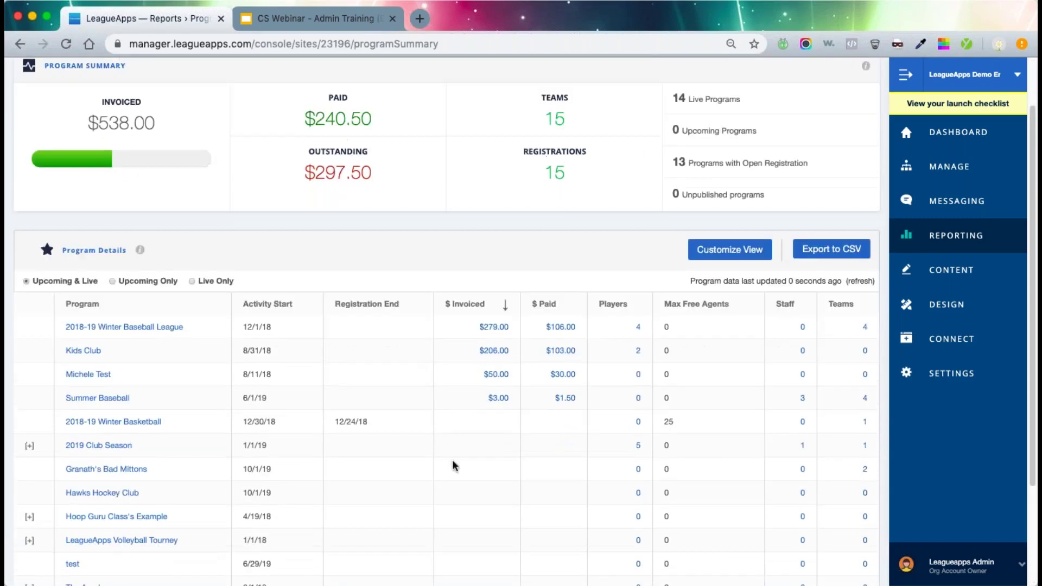
{"action": "scroll", "coordinate": [315, 404], "scroll_direction": "up", "scroll_amount": 1}
{"action": "scroll", "coordinate": [321, 408], "scroll_direction": "up", "scroll_amount": 2}
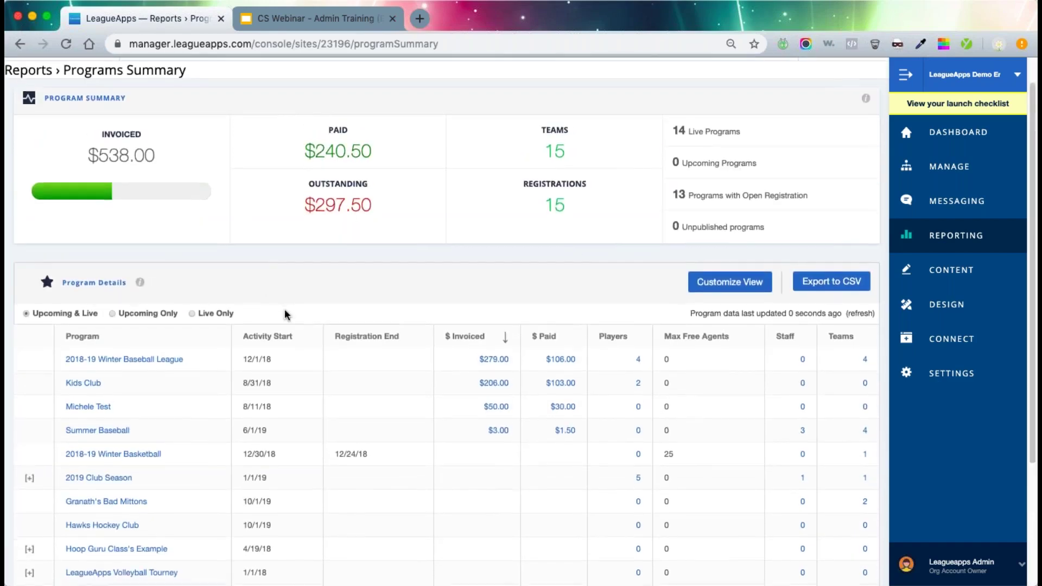
{"action": "scroll", "coordinate": [285, 315], "scroll_direction": "down", "scroll_amount": 3}
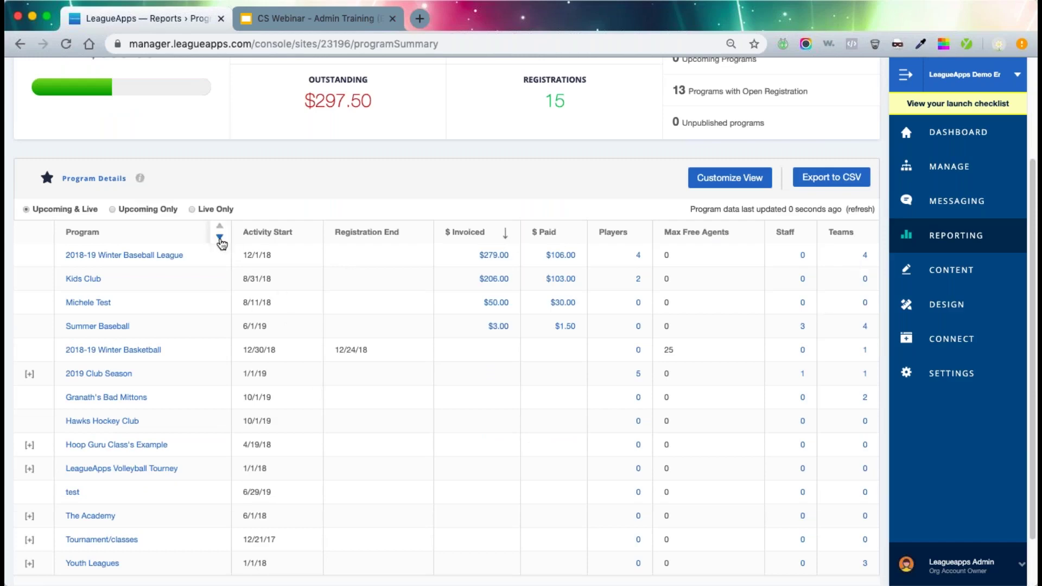
{"action": "left_click", "coordinate": [221, 237]}
{"action": "left_click", "coordinate": [304, 232]}
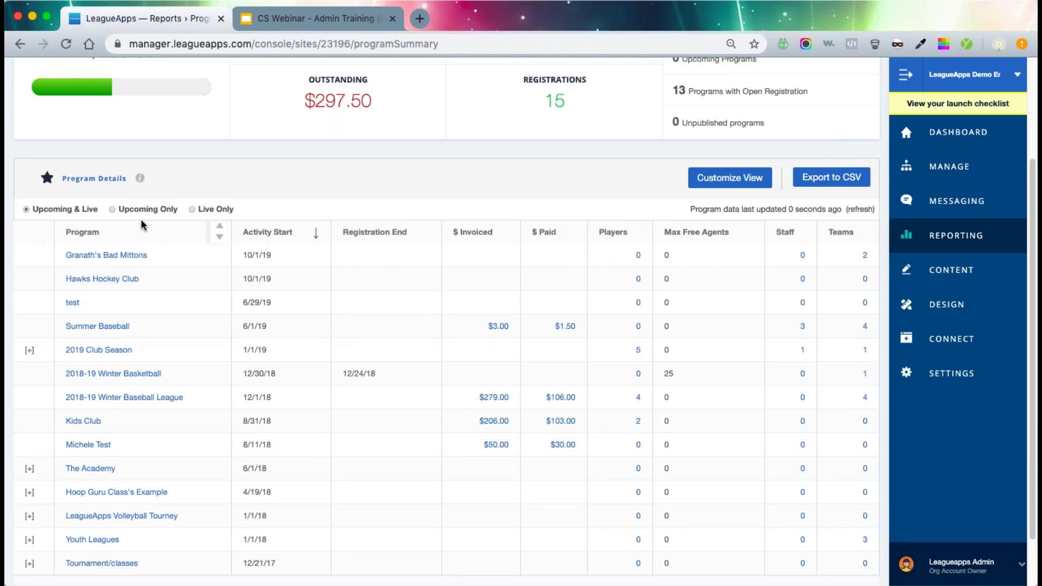
Filter the program details to upcoming programs only, and switch the filter back to Live Only.
{"action": "left_click", "coordinate": [193, 210]}
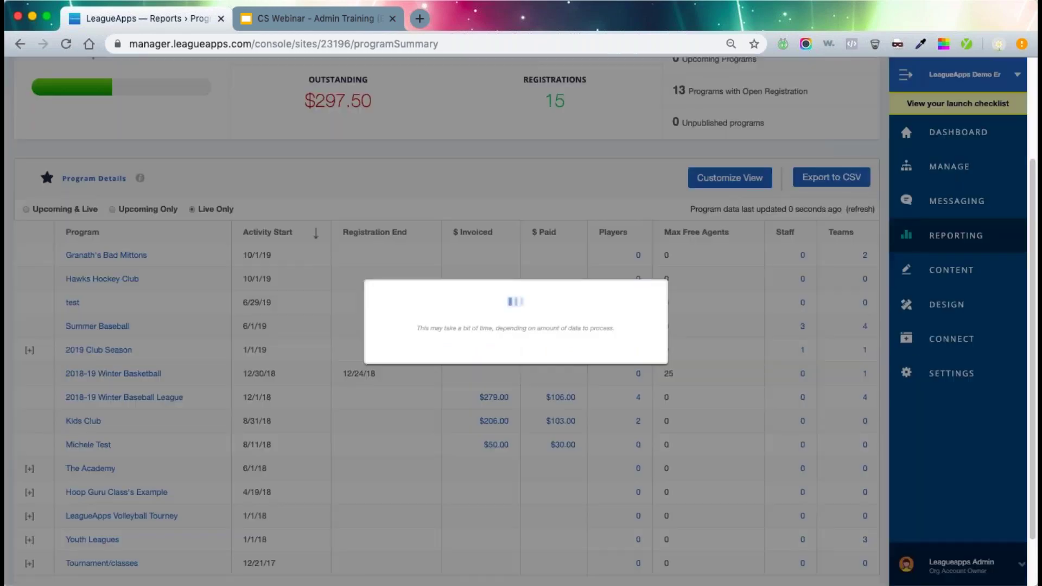
{"action": "left_click", "coordinate": [114, 210]}
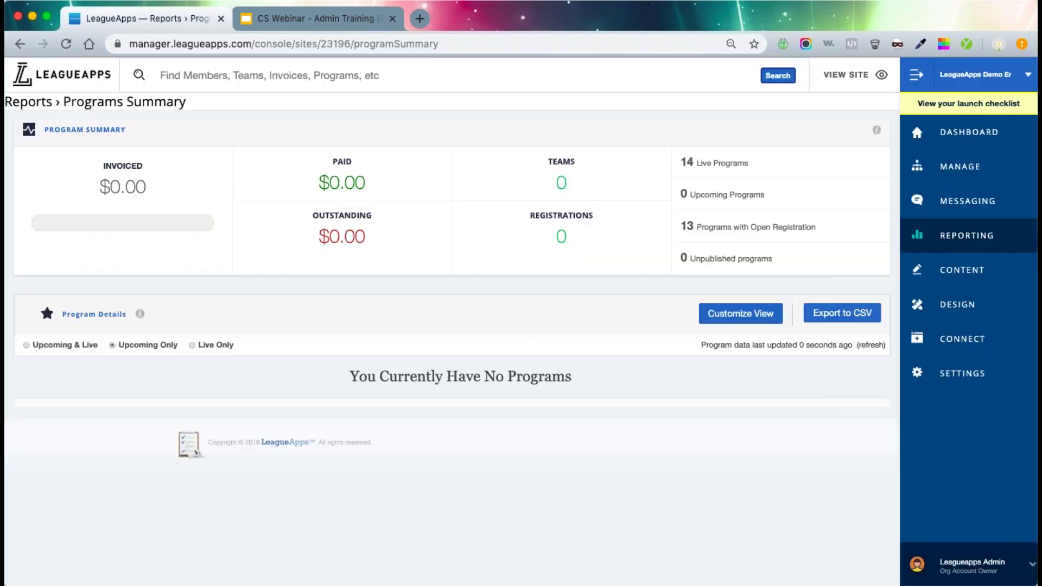
{"action": "left_click", "coordinate": [192, 345]}
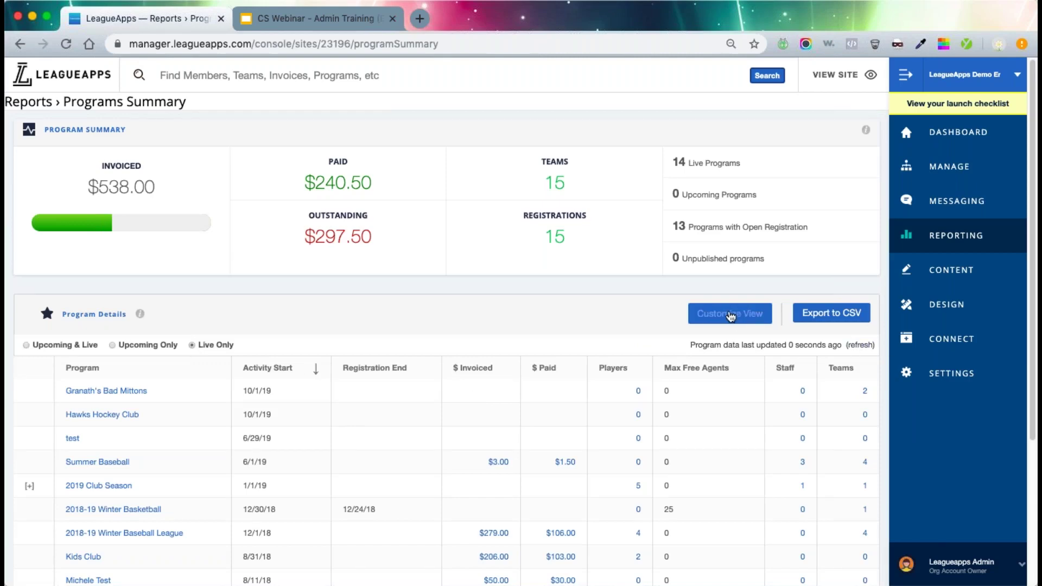
Customize the program summary columns by adding Type and Sport and removing Activity Start, and save the selection.
{"action": "left_click", "coordinate": [733, 315]}
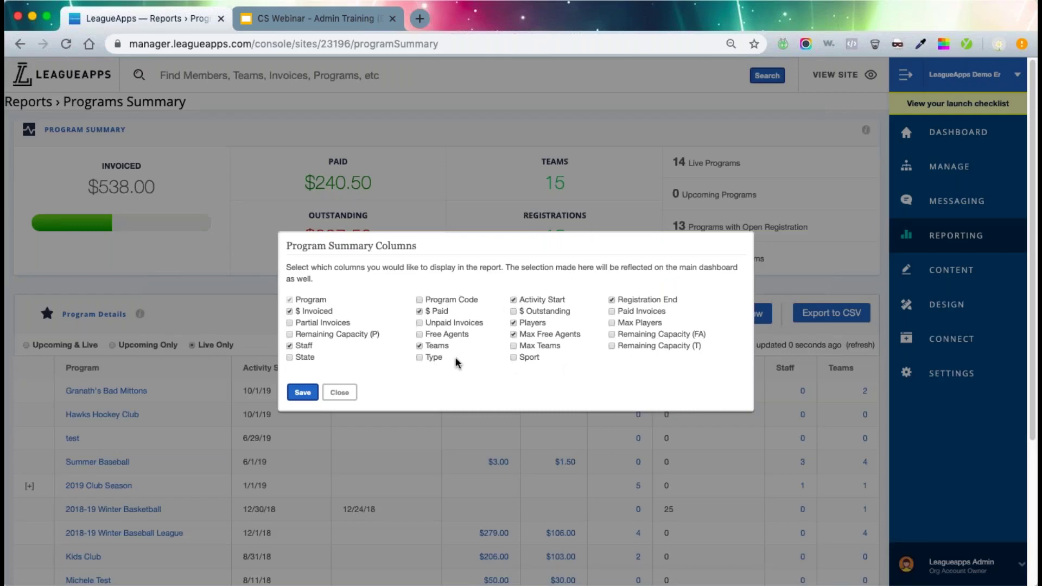
{"action": "left_click", "coordinate": [514, 358]}
{"action": "left_click", "coordinate": [289, 397]}
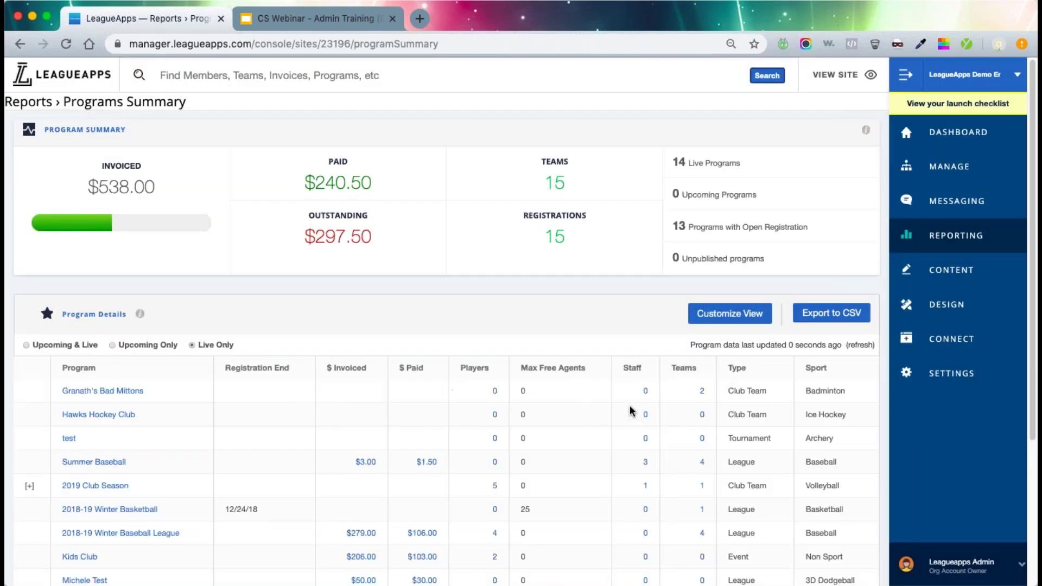
Return to the dashboard and check the customized columns in the Top Programs table.
{"action": "scroll", "coordinate": [749, 434], "scroll_direction": "down", "scroll_amount": 1}
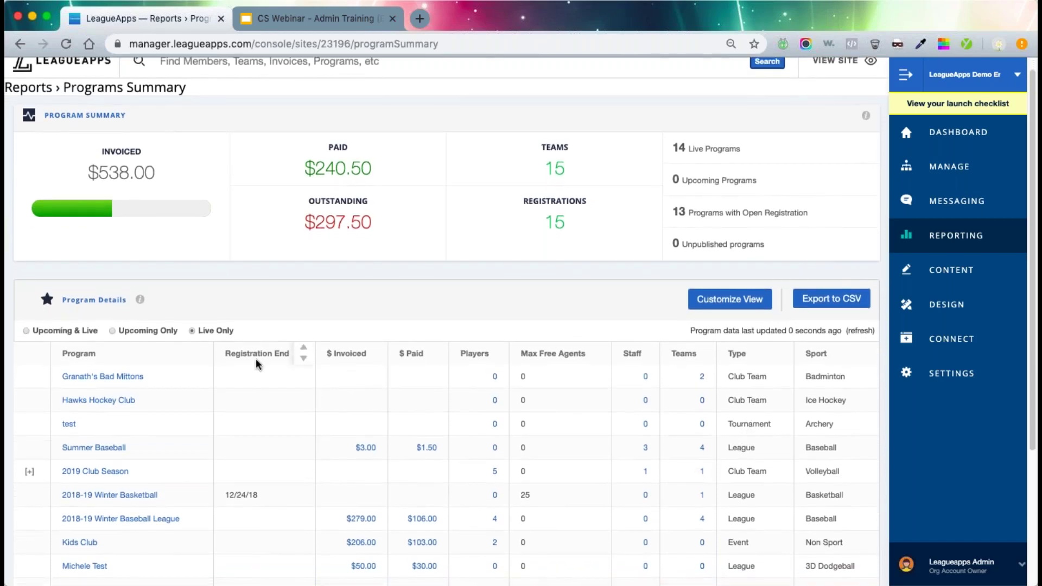
{"action": "scroll", "coordinate": [258, 360], "scroll_direction": "down", "scroll_amount": 2}
{"action": "scroll", "coordinate": [309, 393], "scroll_direction": "up", "scroll_amount": 3}
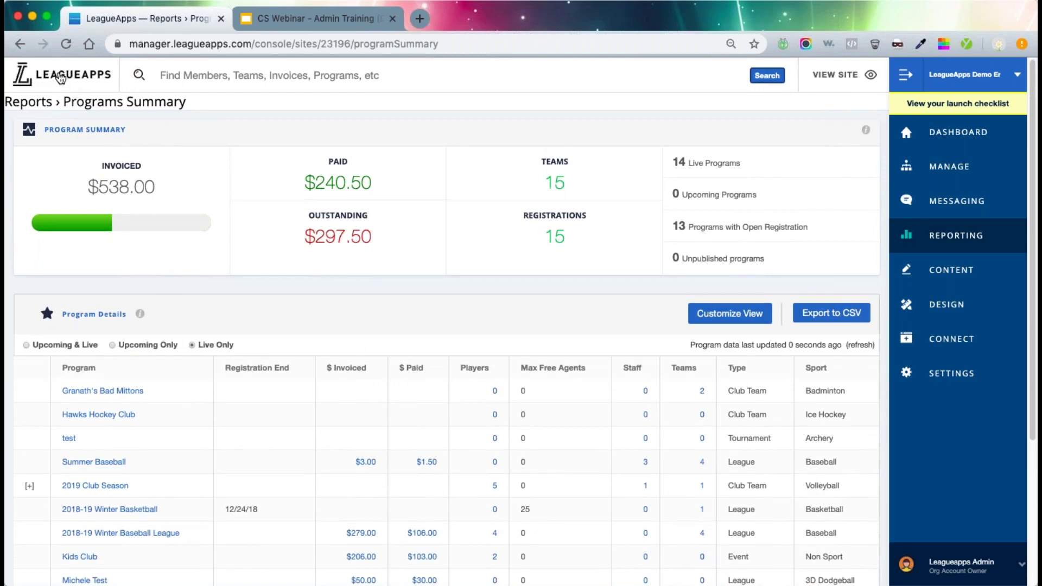
{"action": "left_click", "coordinate": [61, 78]}
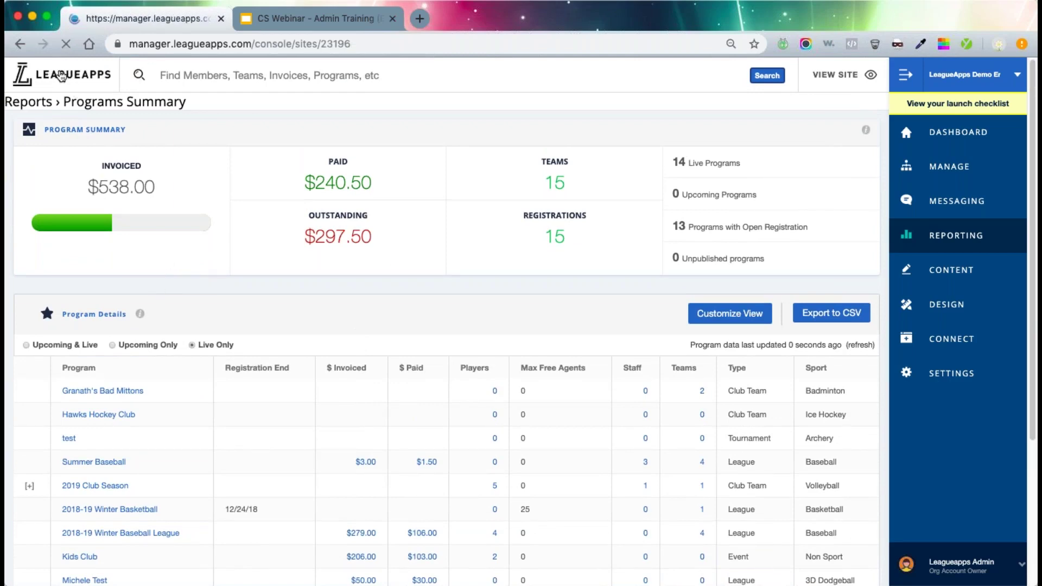
{"action": "scroll", "coordinate": [217, 374], "scroll_direction": "down", "scroll_amount": 5}
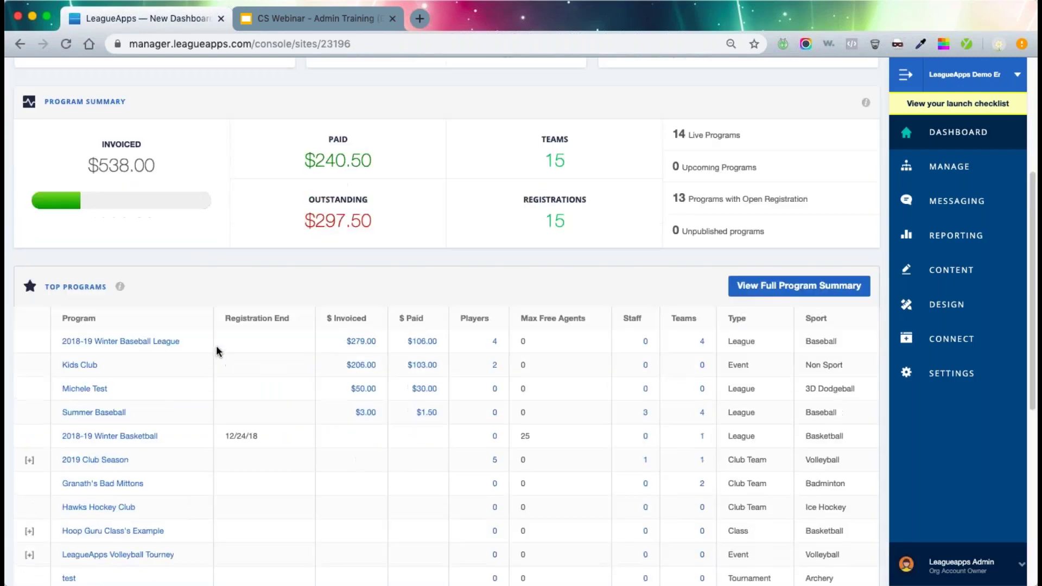
{"action": "scroll", "coordinate": [220, 352], "scroll_direction": "down", "scroll_amount": 2}
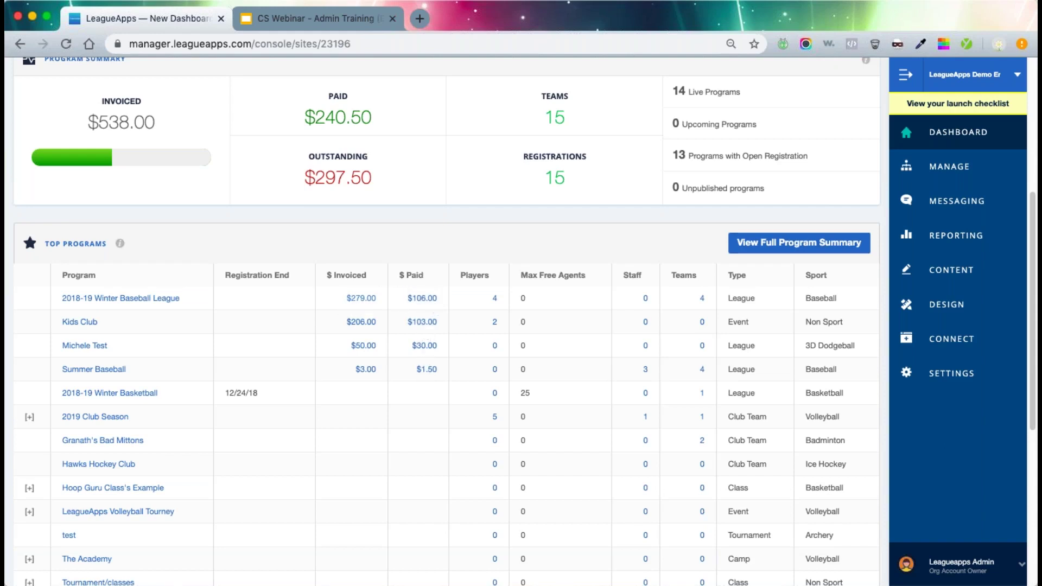
Open the team list of the 2018-19 Winter Baseball League from the Top Programs table.
{"action": "scroll", "coordinate": [484, 303], "scroll_direction": "down", "scroll_amount": 1}
{"action": "scroll", "coordinate": [443, 299], "scroll_direction": "down", "scroll_amount": 1}
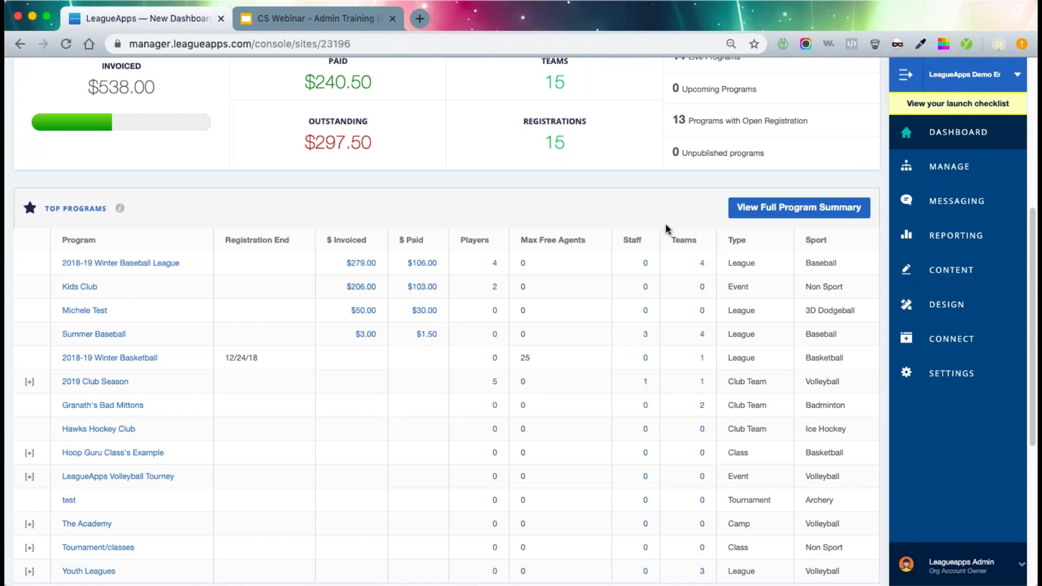
{"action": "left_click", "coordinate": [703, 265]}
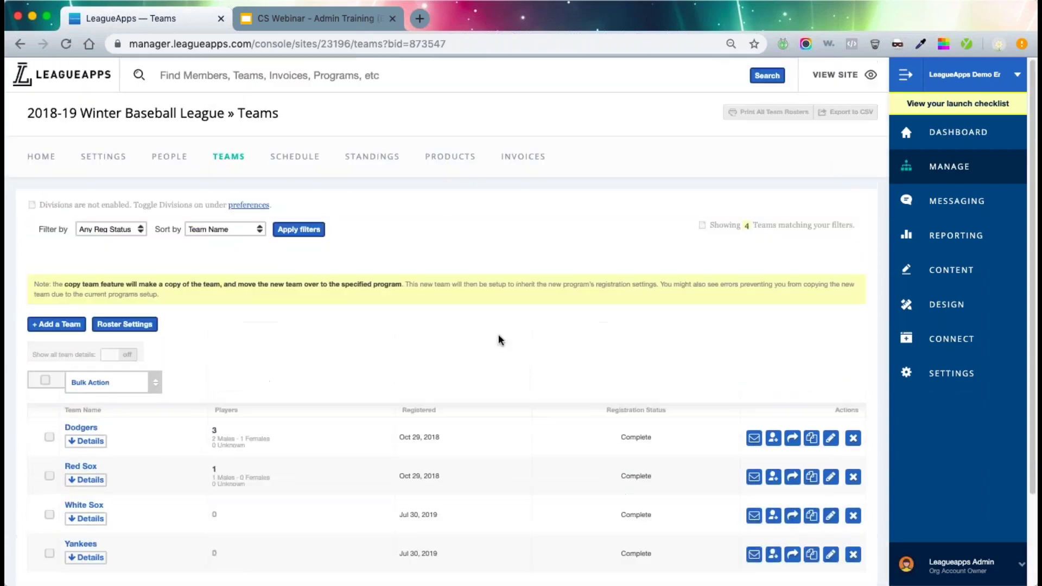
Return to the dashboard and look through its sections, including Product Updates, Help & Support and the LeagueApps Blog.
{"action": "left_click", "coordinate": [53, 82]}
{"action": "scroll", "coordinate": [241, 377], "scroll_direction": "down", "scroll_amount": 3}
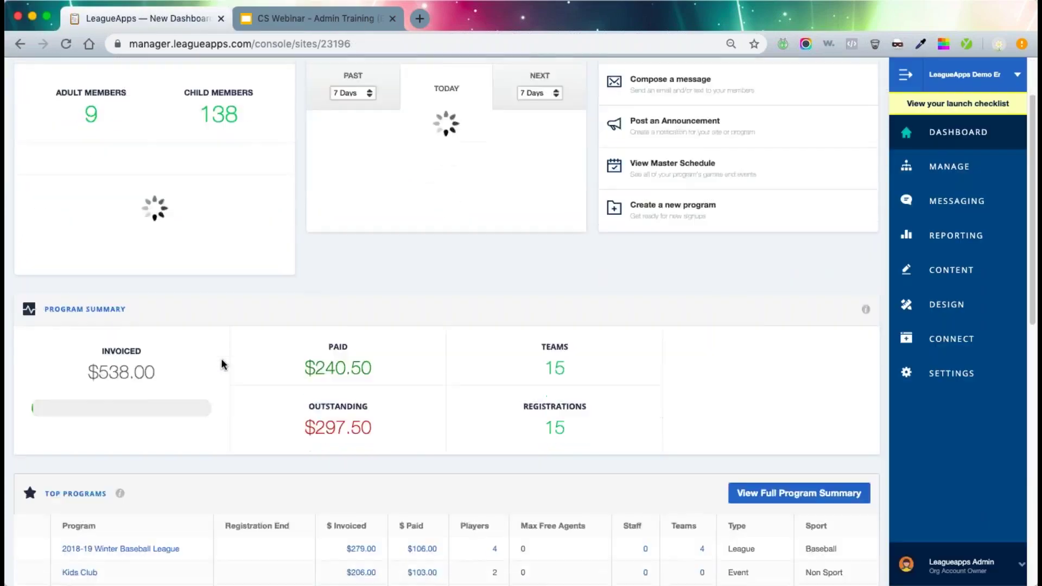
{"action": "scroll", "coordinate": [221, 361], "scroll_direction": "down", "scroll_amount": 10}
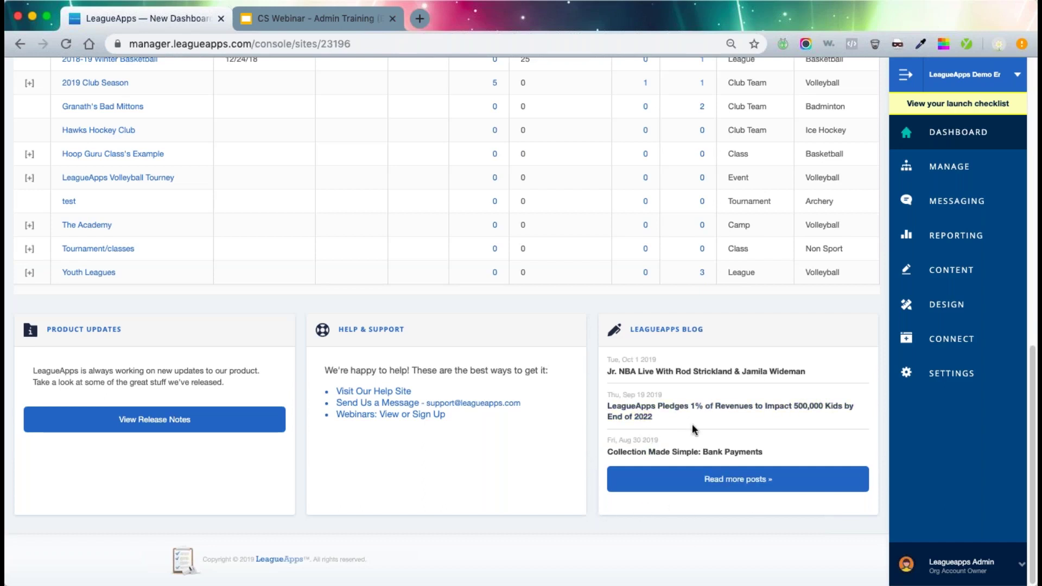
{"action": "scroll", "coordinate": [730, 411], "scroll_direction": "up", "scroll_amount": 15}
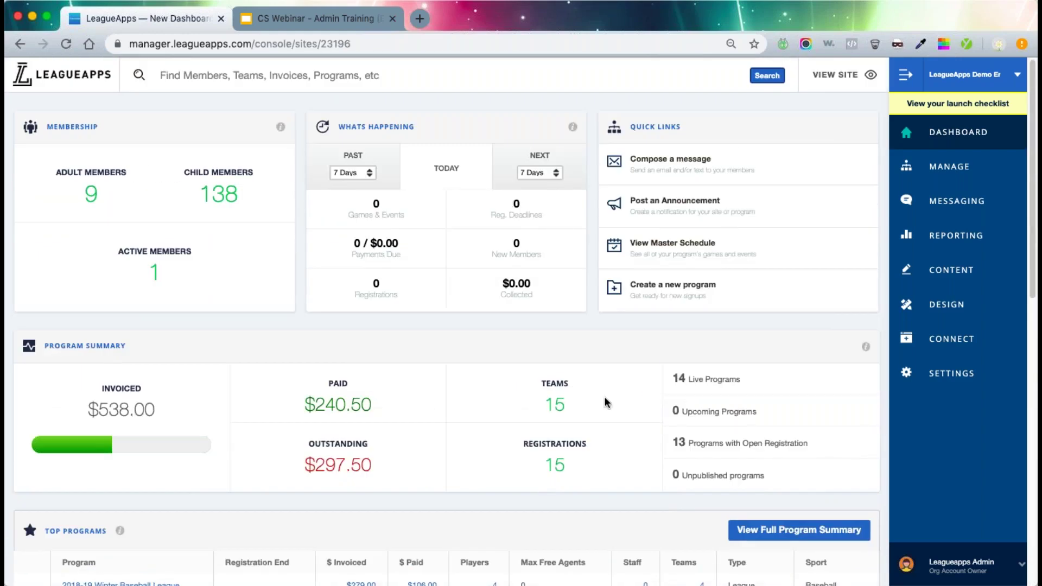
{"action": "scroll", "coordinate": [817, 309], "scroll_direction": "down", "scroll_amount": 2}
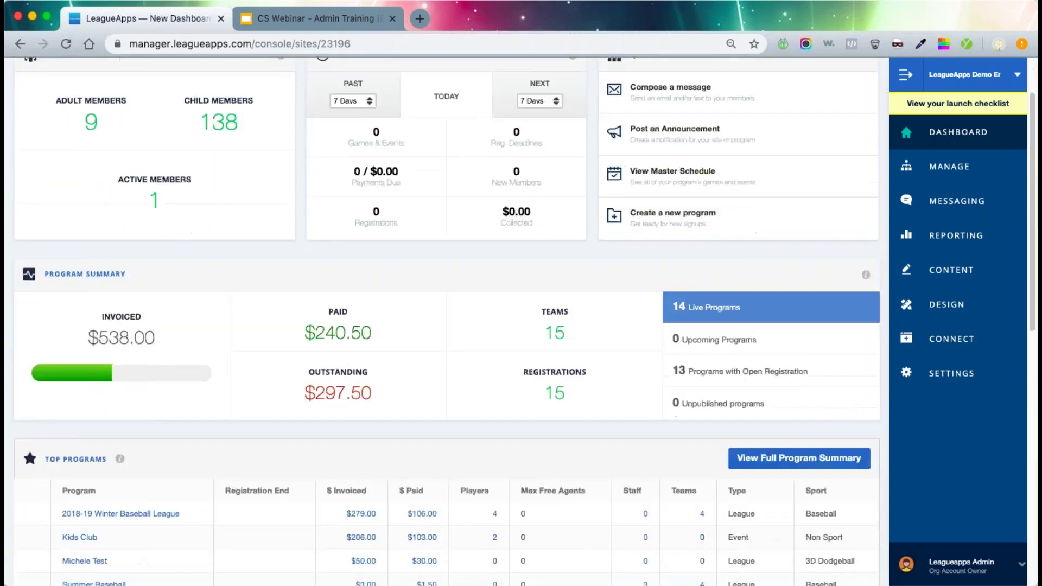
{"action": "scroll", "coordinate": [798, 334], "scroll_direction": "down", "scroll_amount": 10}
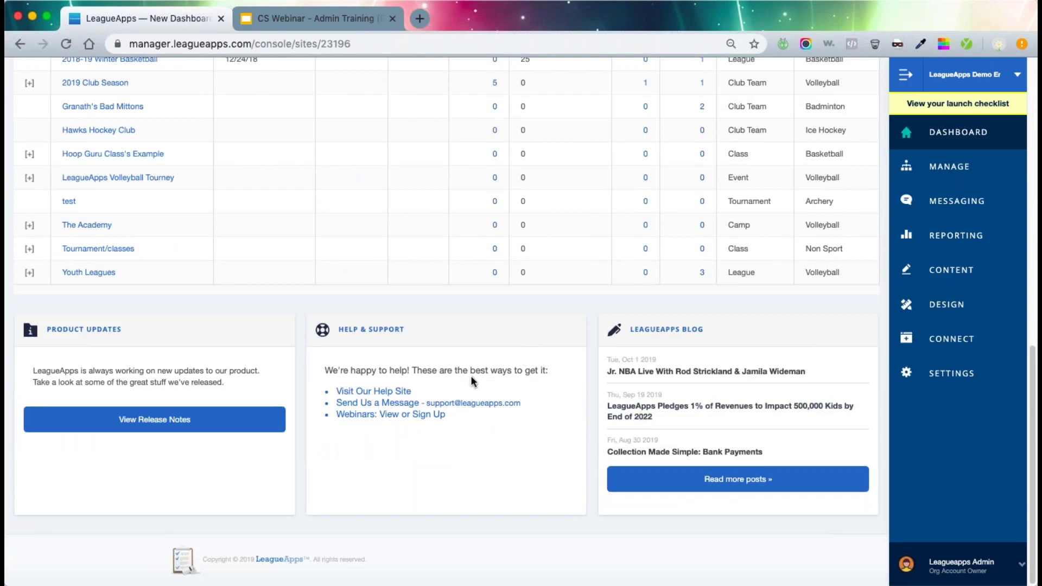
{"action": "scroll", "coordinate": [236, 368], "scroll_direction": "up", "scroll_amount": 10}
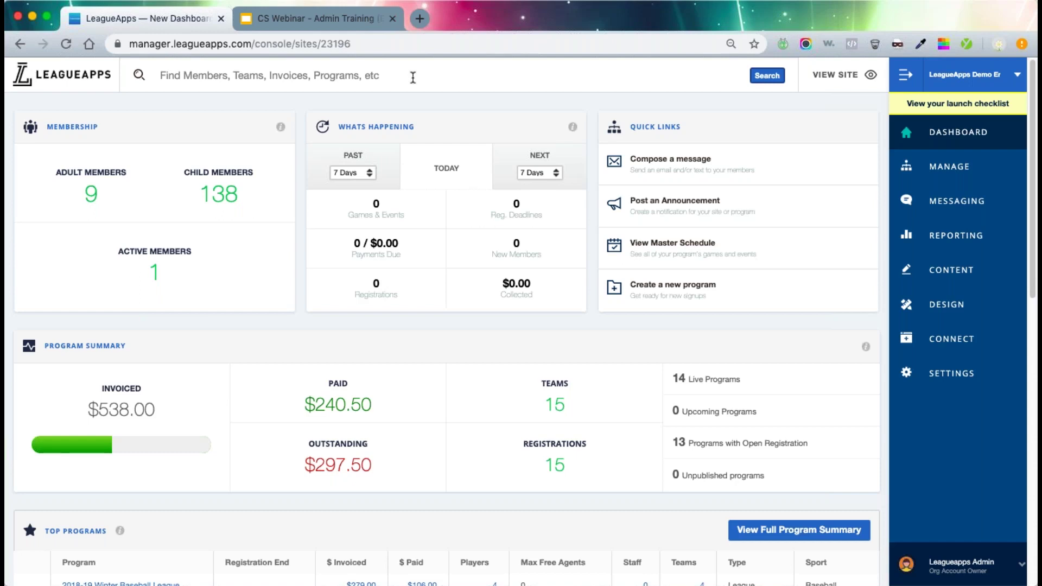
Search for a member by first name and open the matching member's details page.
{"action": "left_click", "coordinate": [406, 78]}
{"action": "type", "text": "brittni"}
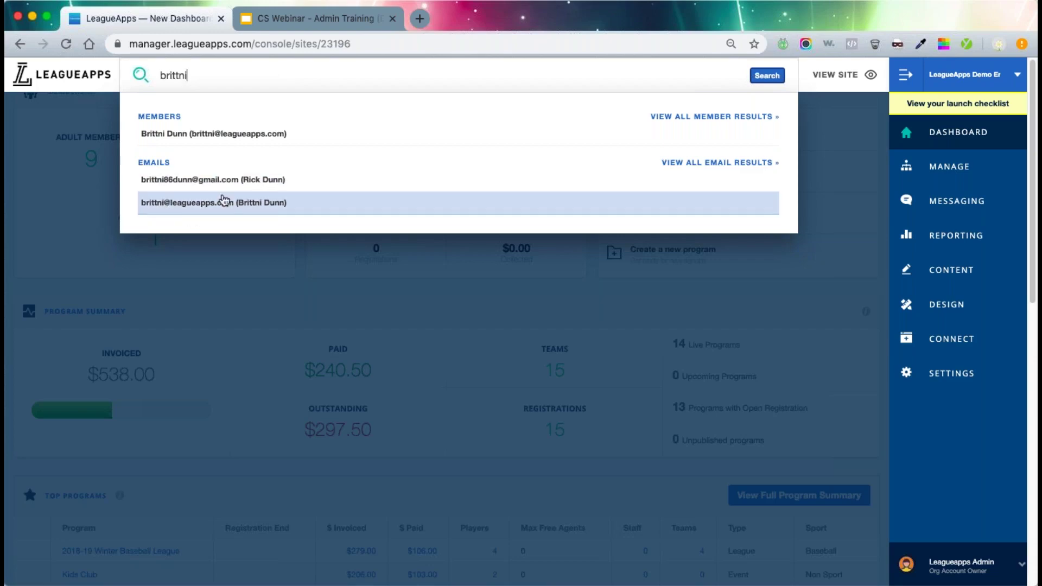
{"action": "left_click", "coordinate": [183, 142]}
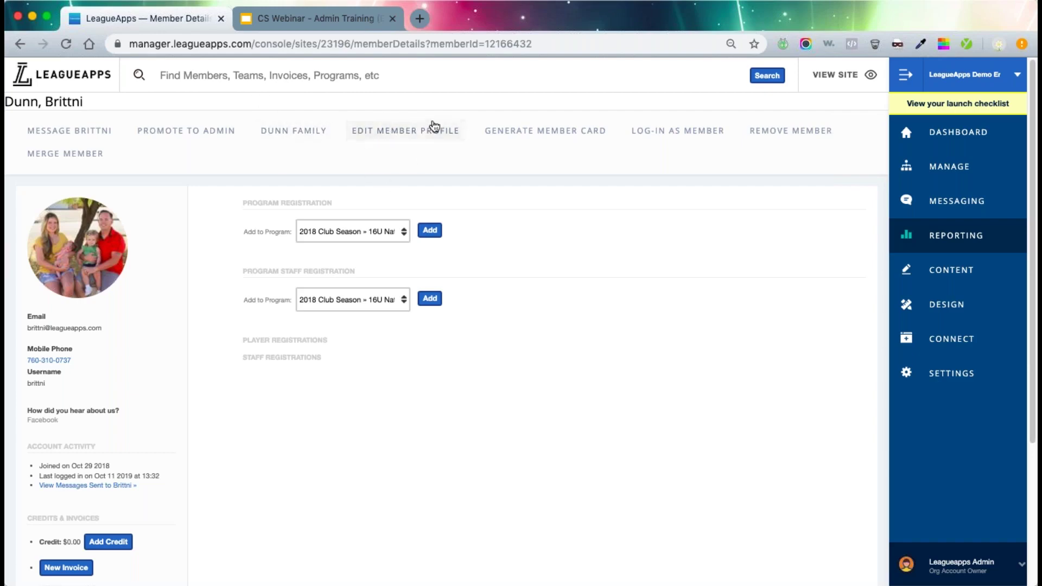
{"action": "left_click", "coordinate": [411, 139]}
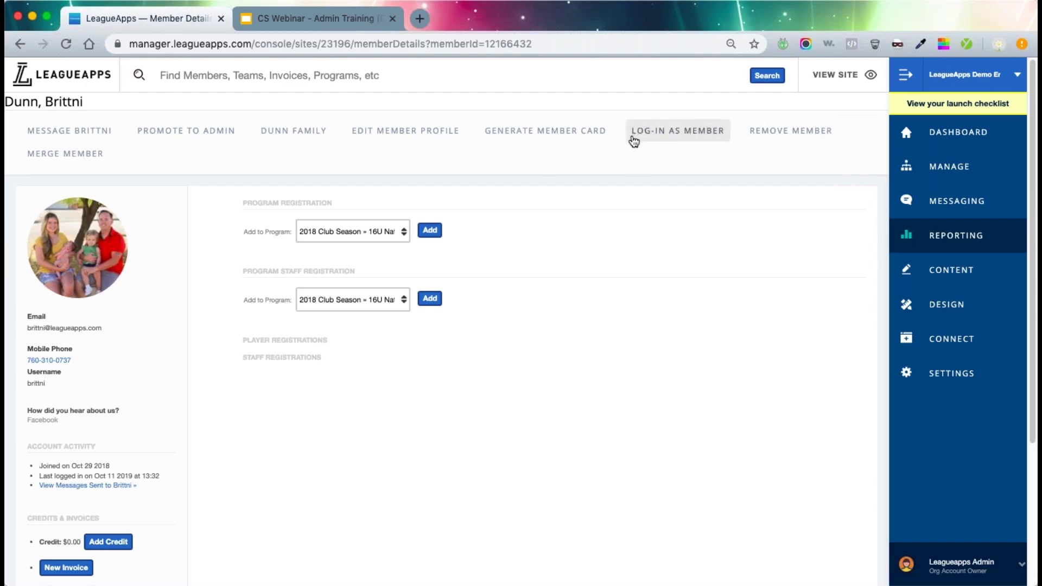
Log in to the public site as this member and review the child's activities on the member dashboard.
{"action": "left_click", "coordinate": [676, 139]}
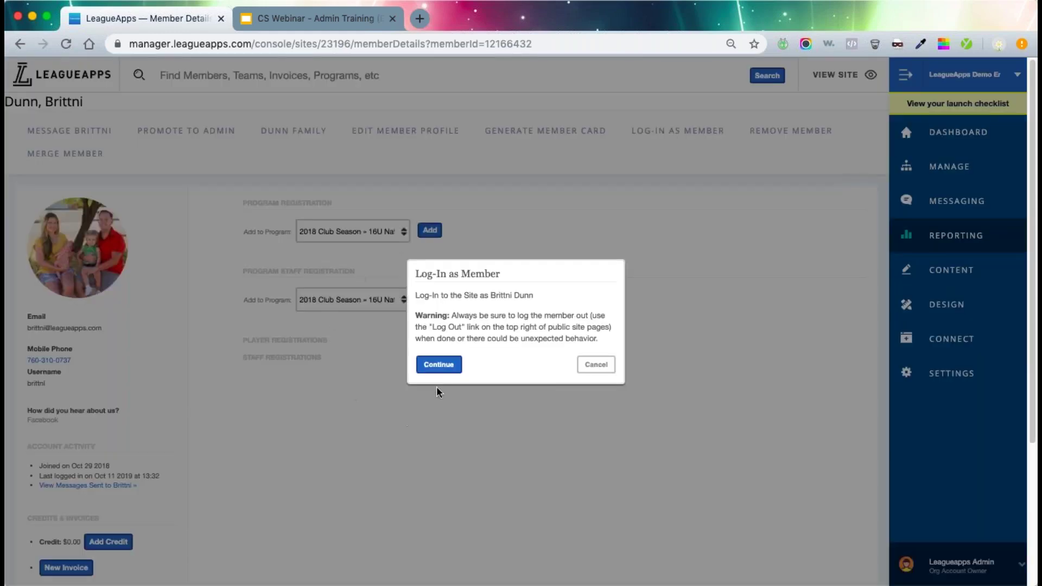
{"action": "left_click", "coordinate": [439, 364]}
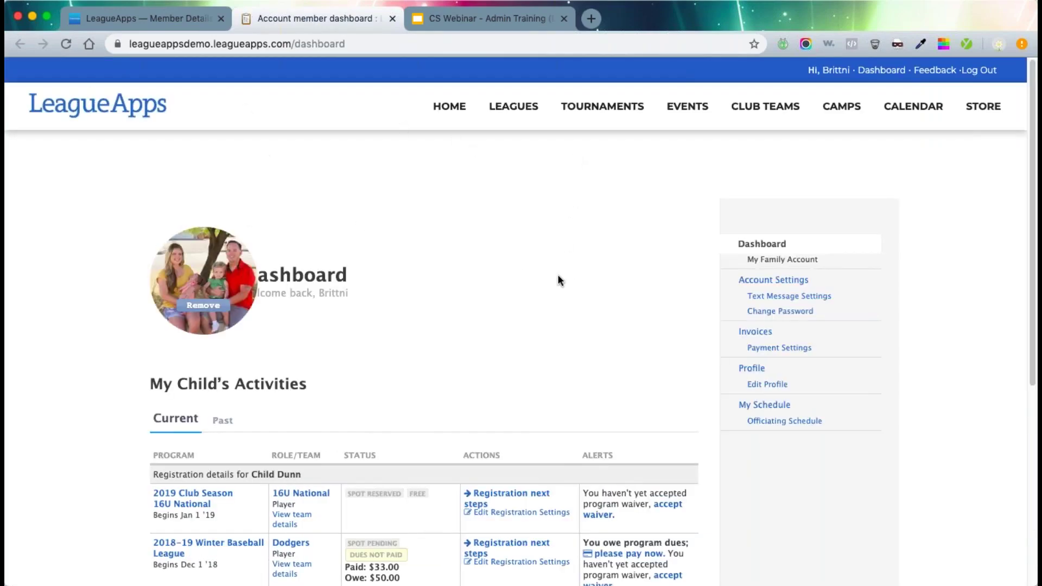
{"action": "scroll", "coordinate": [553, 278], "scroll_direction": "down", "scroll_amount": 3}
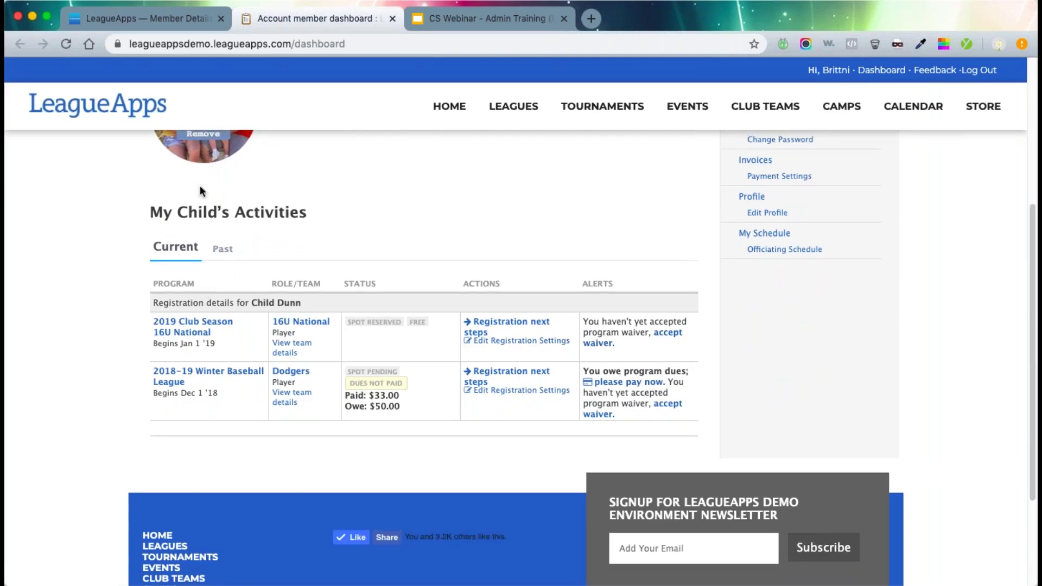
Return to the admin console, open Merge Member, and compare the e-mails of the primary member and the possible duplicate.
{"action": "left_click", "coordinate": [137, 20]}
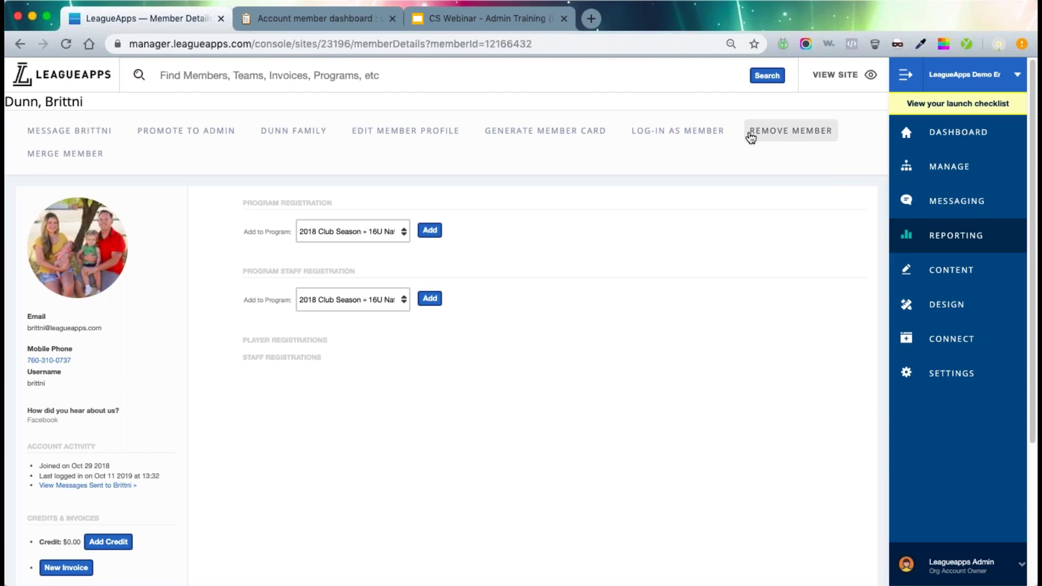
{"action": "left_click", "coordinate": [70, 156]}
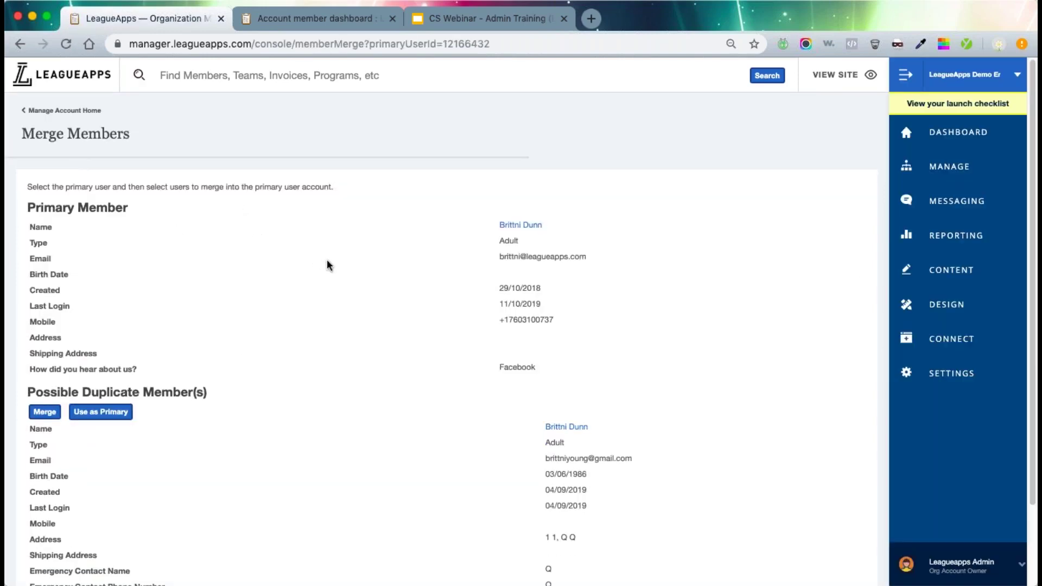
{"action": "scroll", "coordinate": [337, 268], "scroll_direction": "down", "scroll_amount": 2}
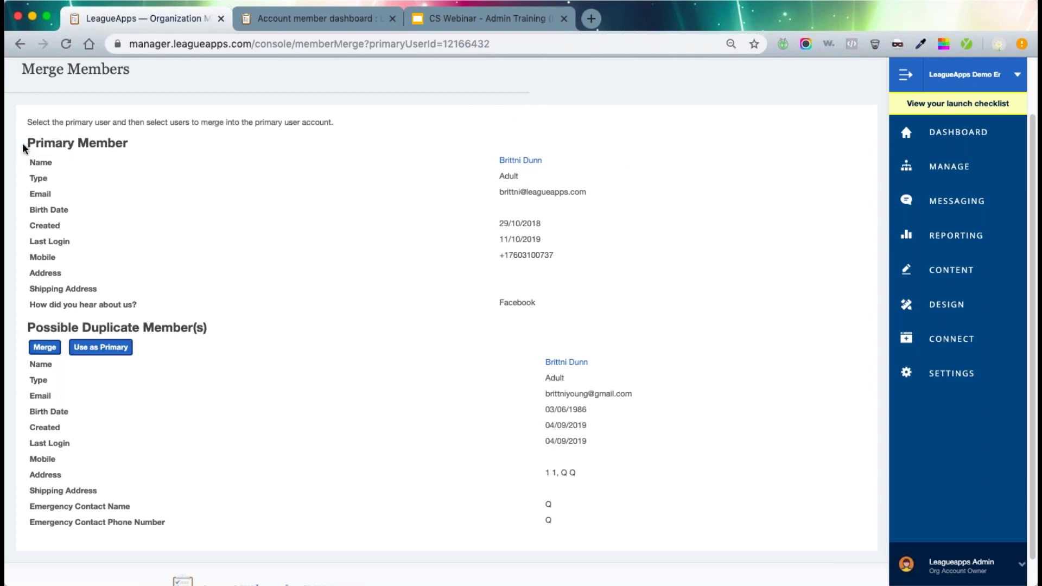
{"action": "left_click_drag", "start_coordinate": [587, 191], "coordinate": [506, 192]}
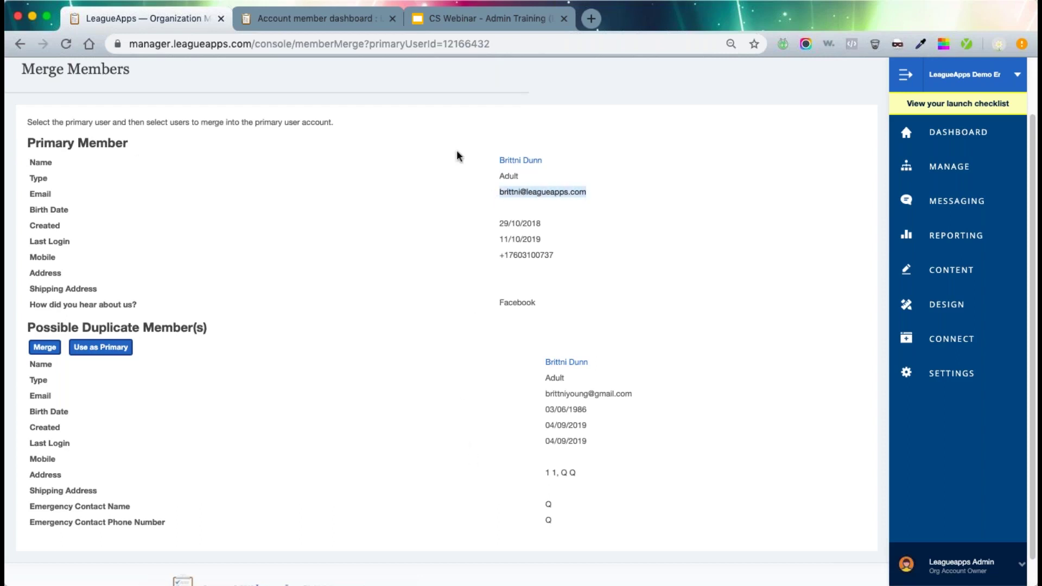
{"action": "left_click_drag", "start_coordinate": [504, 193], "coordinate": [499, 192]}
{"action": "left_click", "coordinate": [536, 201]}
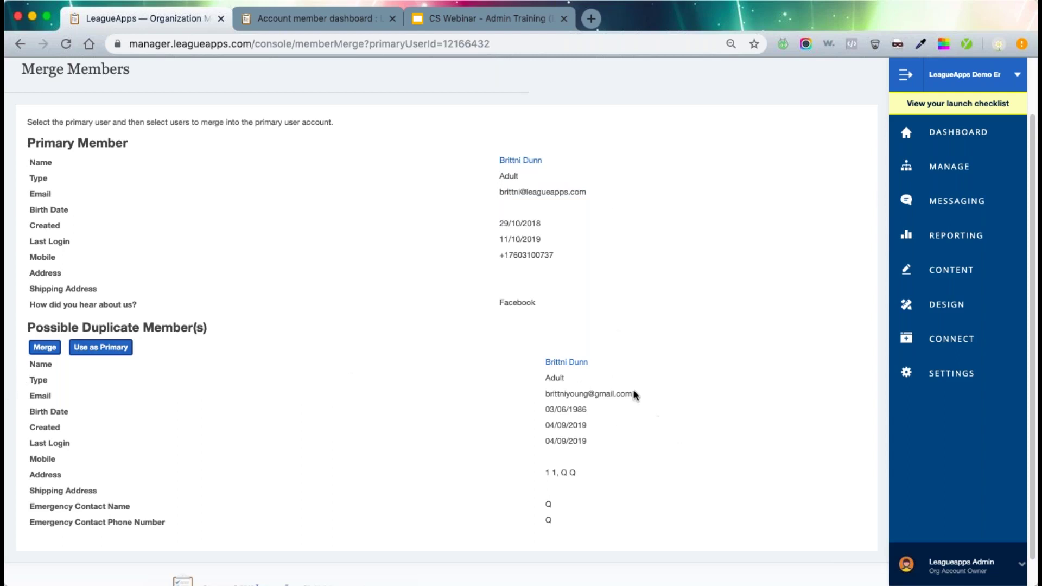
{"action": "left_click_drag", "start_coordinate": [632, 393], "coordinate": [529, 401]}
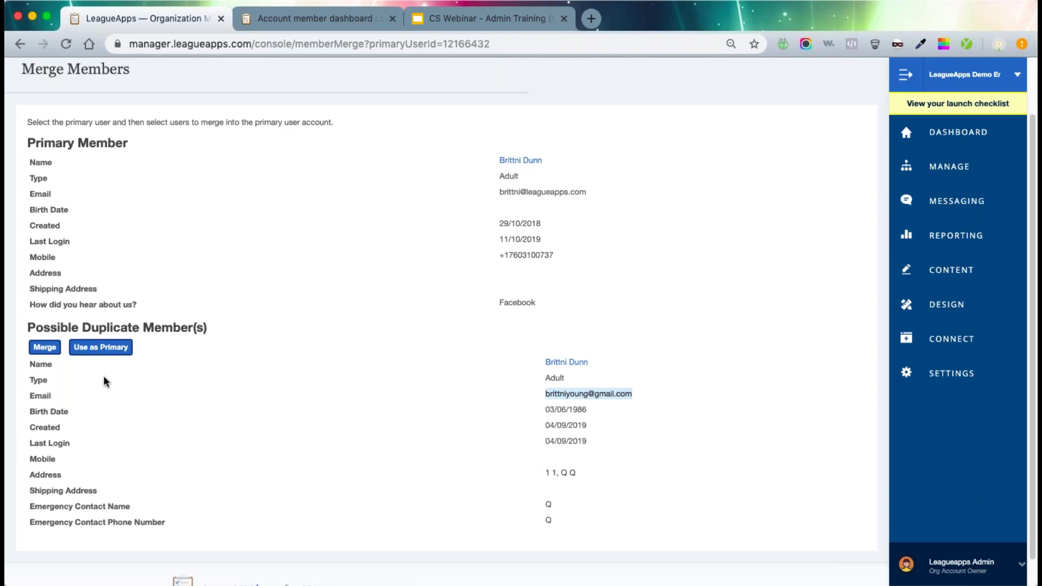
Use the possible duplicate as the primary member for the merge.
{"action": "left_click", "coordinate": [101, 347]}
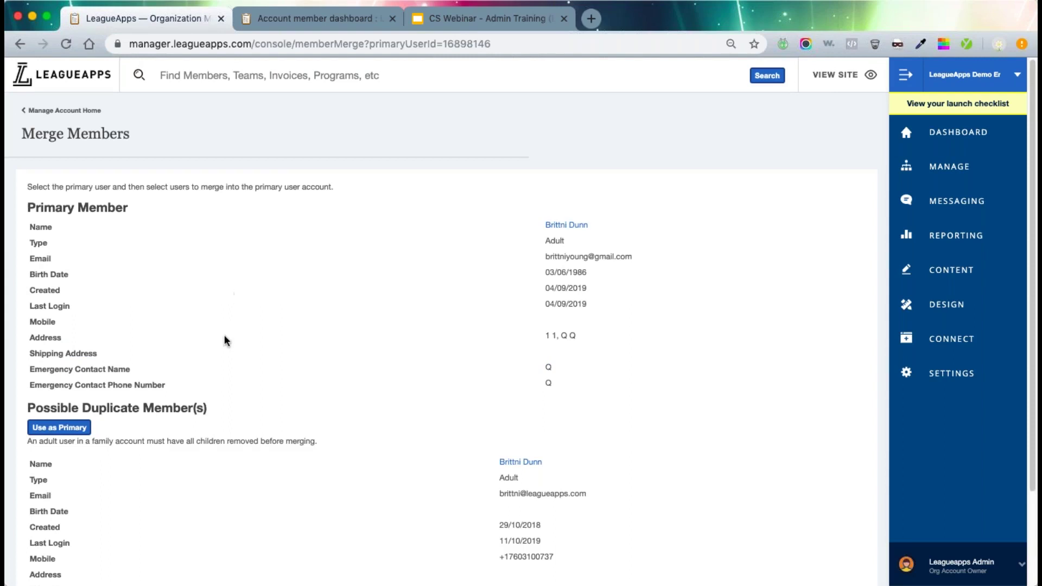
{"action": "scroll", "coordinate": [212, 331], "scroll_direction": "down", "scroll_amount": 3}
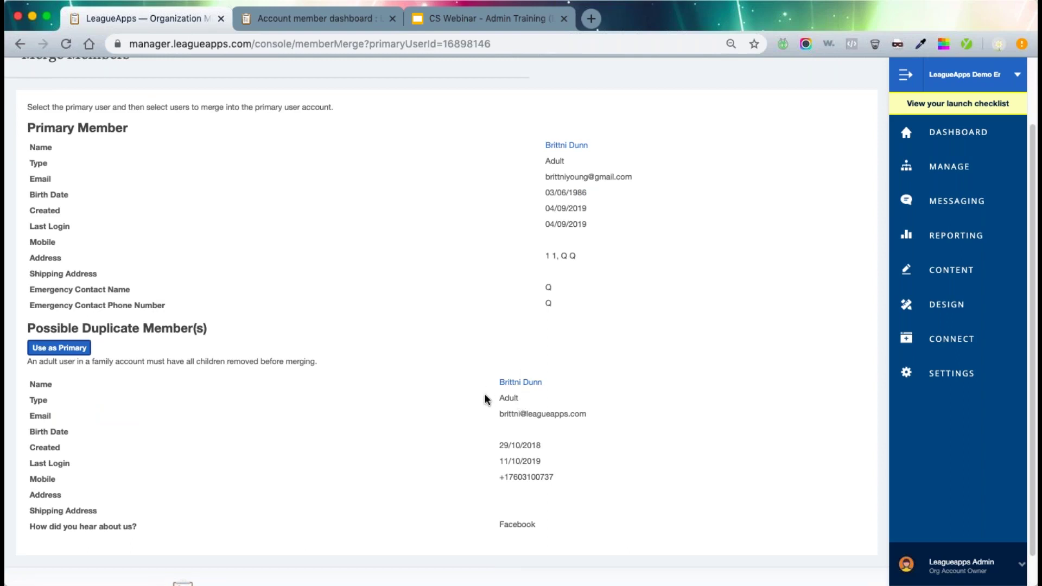
Open the new duplicate's member details, check the linked family account, and return to the member details.
{"action": "left_click", "coordinate": [523, 384]}
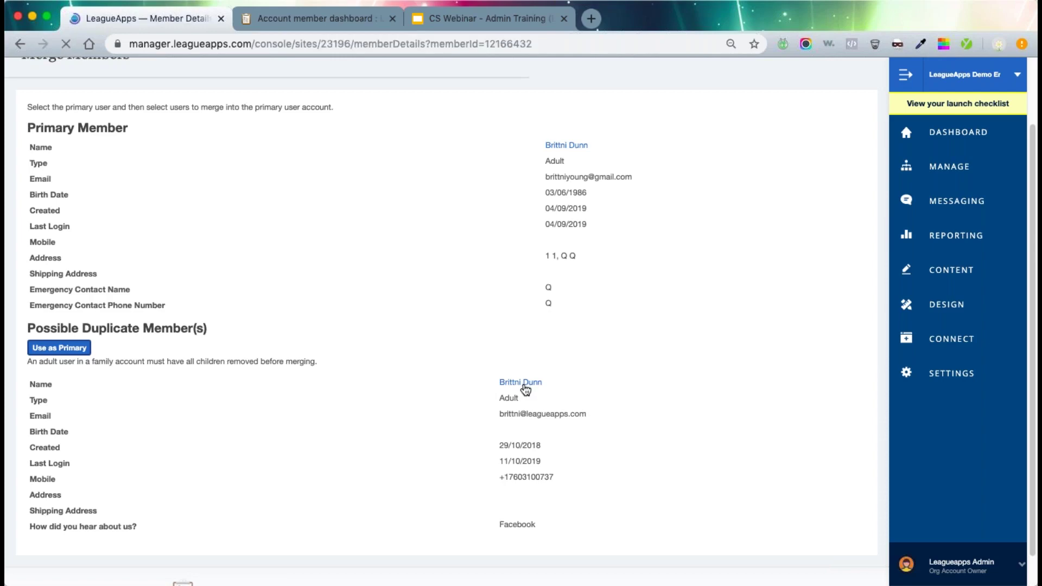
{"action": "left_click", "coordinate": [294, 131]}
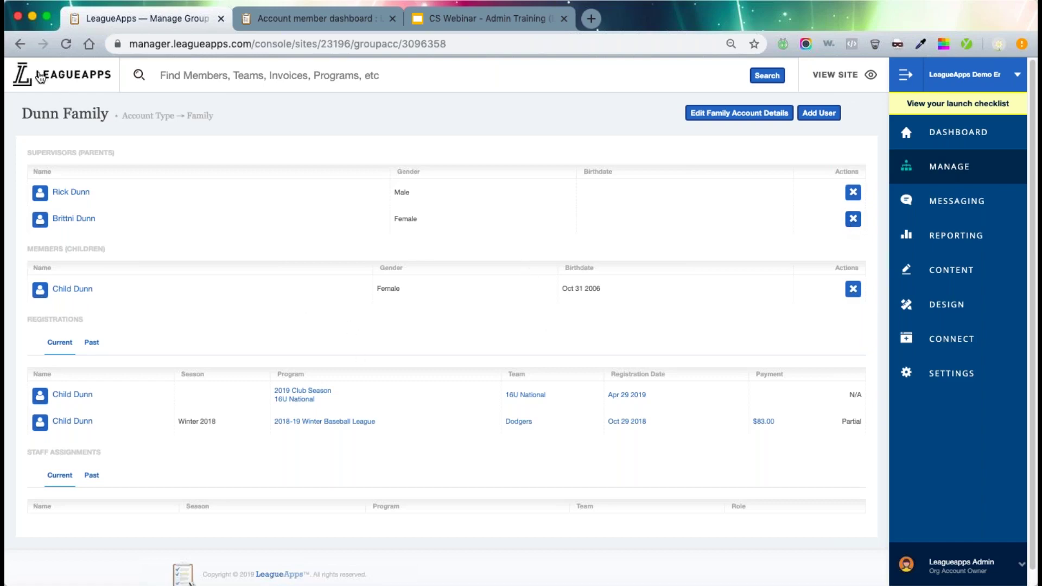
{"action": "left_click", "coordinate": [25, 43]}
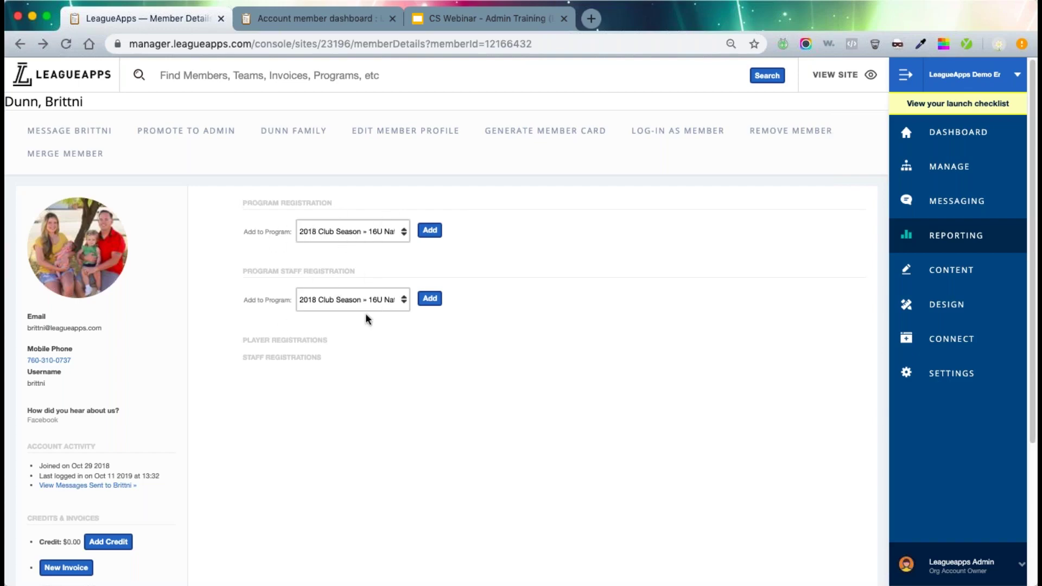
Choose the 2019 Club Season 17U program for the member's program registration.
{"action": "left_click", "coordinate": [381, 232]}
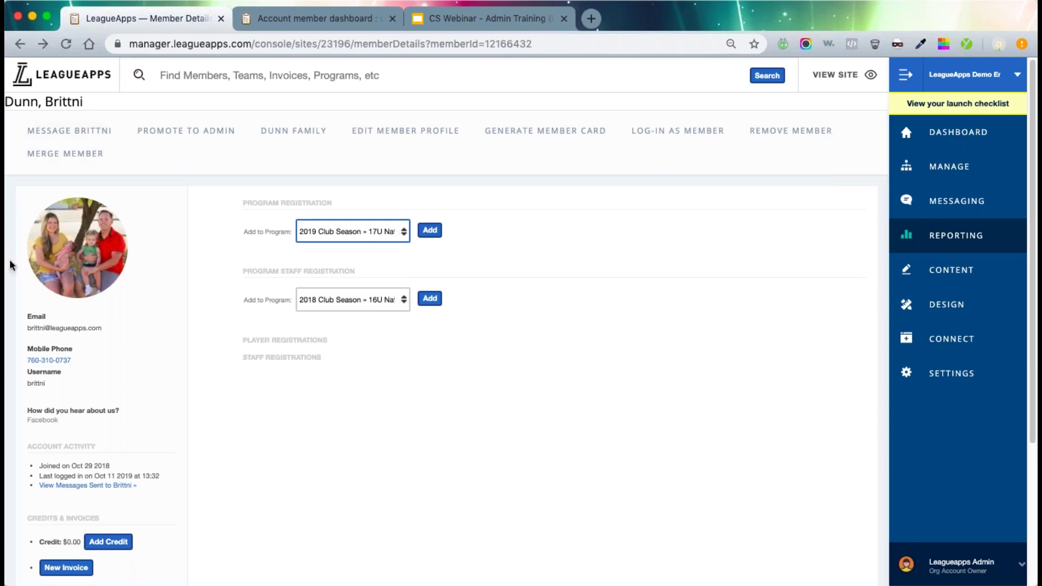
{"action": "left_click", "coordinate": [427, 230]}
View the messages sent to this member, check their delivery status, and return to the member details.
{"action": "scroll", "coordinate": [198, 350], "scroll_direction": "down", "scroll_amount": 3}
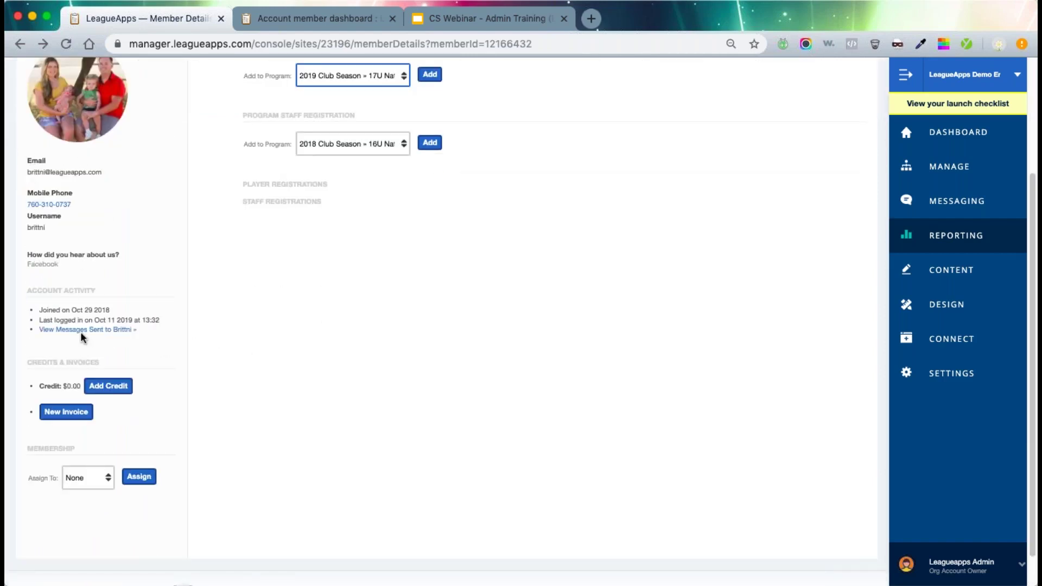
{"action": "left_click", "coordinate": [59, 331]}
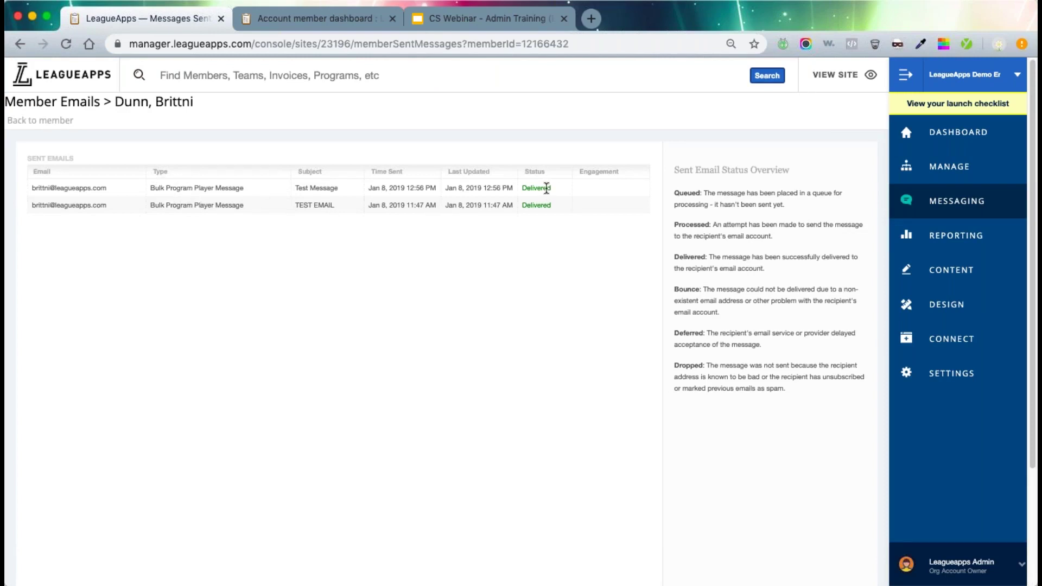
{"action": "left_click_drag", "start_coordinate": [523, 189], "coordinate": [556, 188]}
{"action": "left_click", "coordinate": [606, 200]}
{"action": "left_click", "coordinate": [20, 43]}
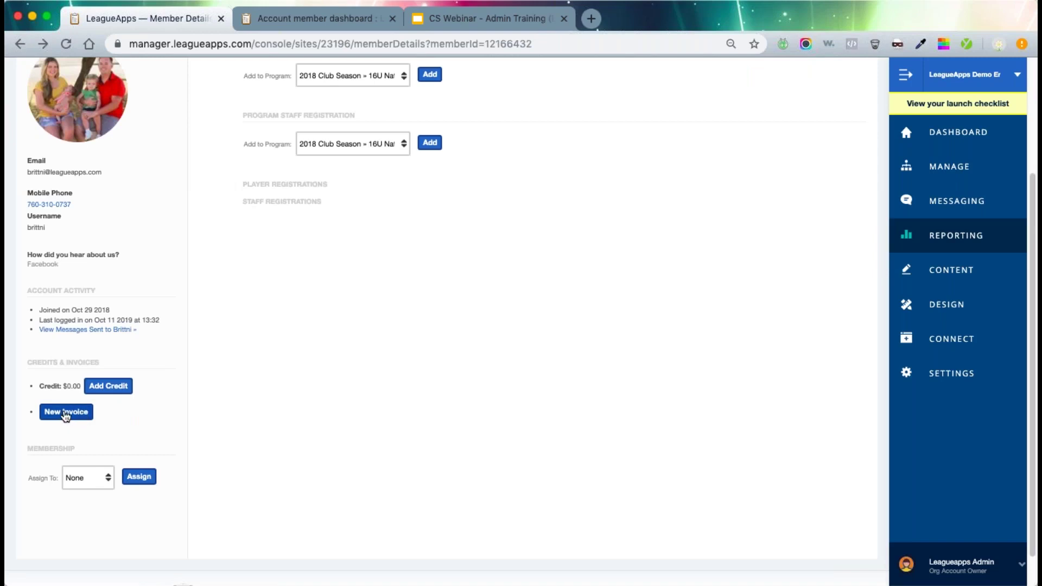
{"action": "scroll", "coordinate": [269, 458], "scroll_direction": "up", "scroll_amount": 3}
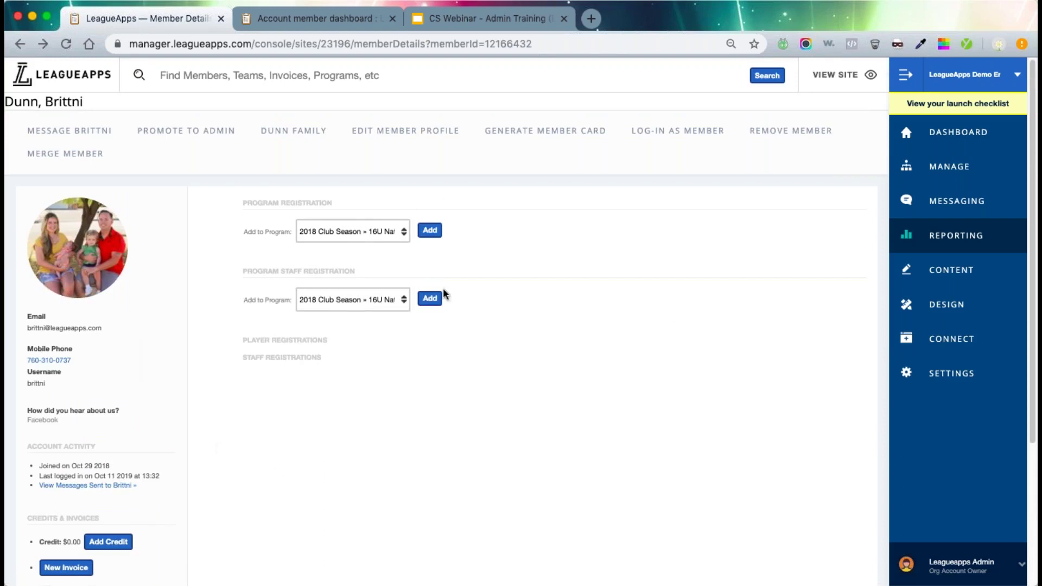
Return to the dashboard and look through the list of available sites without switching sites.
{"action": "left_click", "coordinate": [84, 79]}
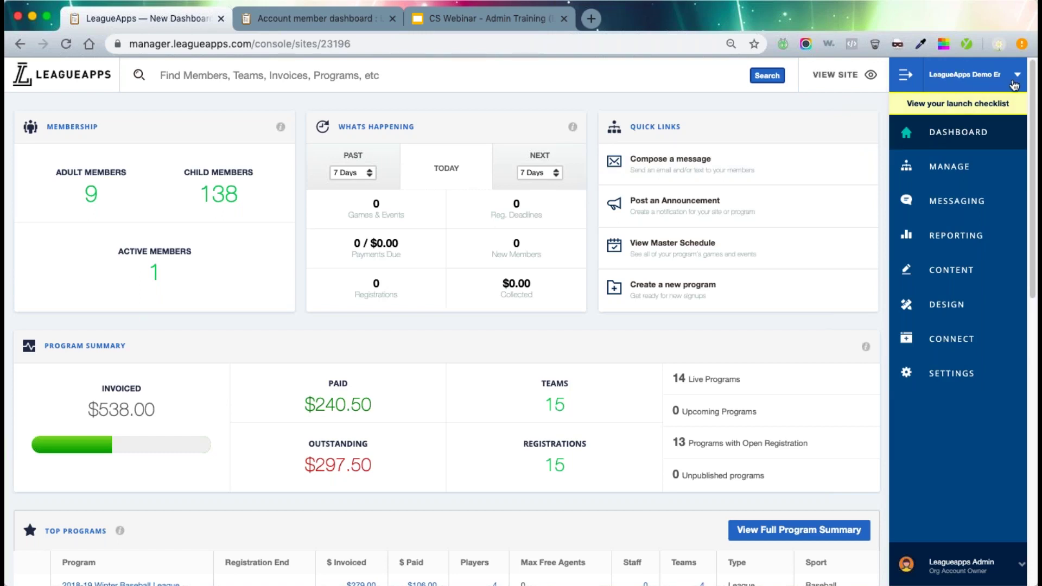
{"action": "left_click", "coordinate": [1017, 76]}
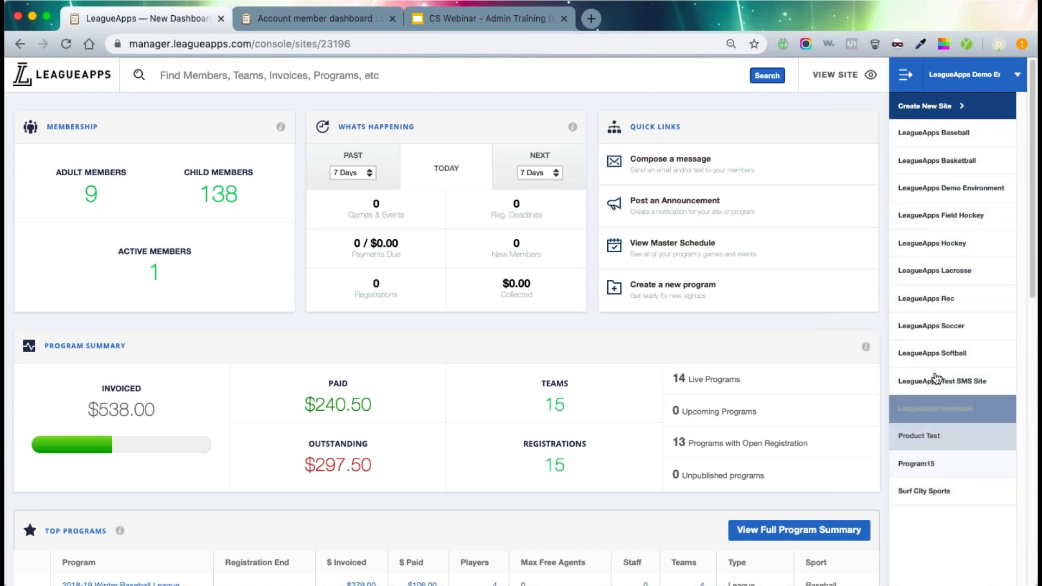
{"action": "left_click", "coordinate": [995, 87]}
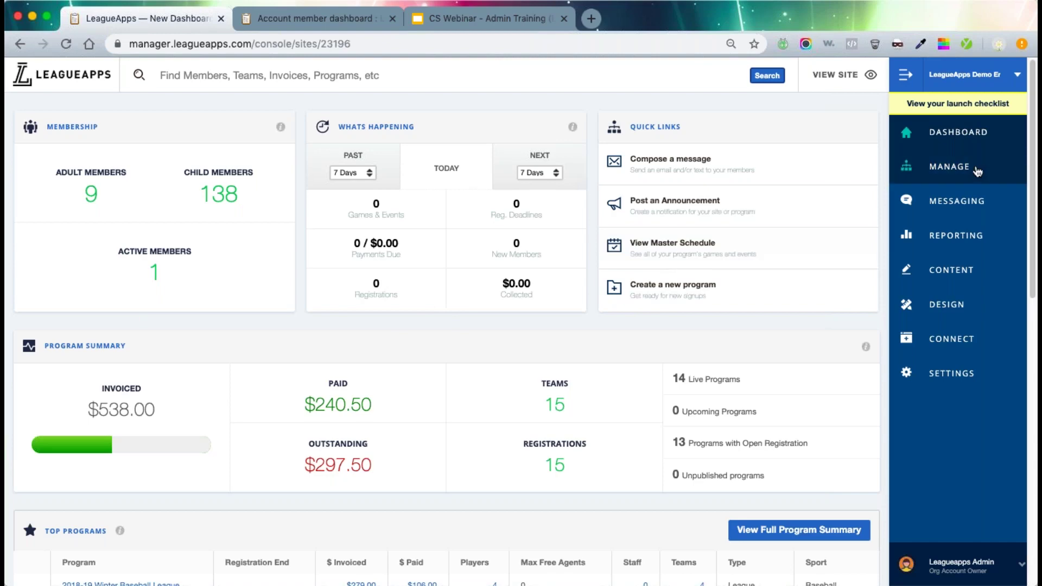
Open the list of all programs, filter it to Completed programs, and return to the dashboard.
{"action": "left_click", "coordinate": [977, 171]}
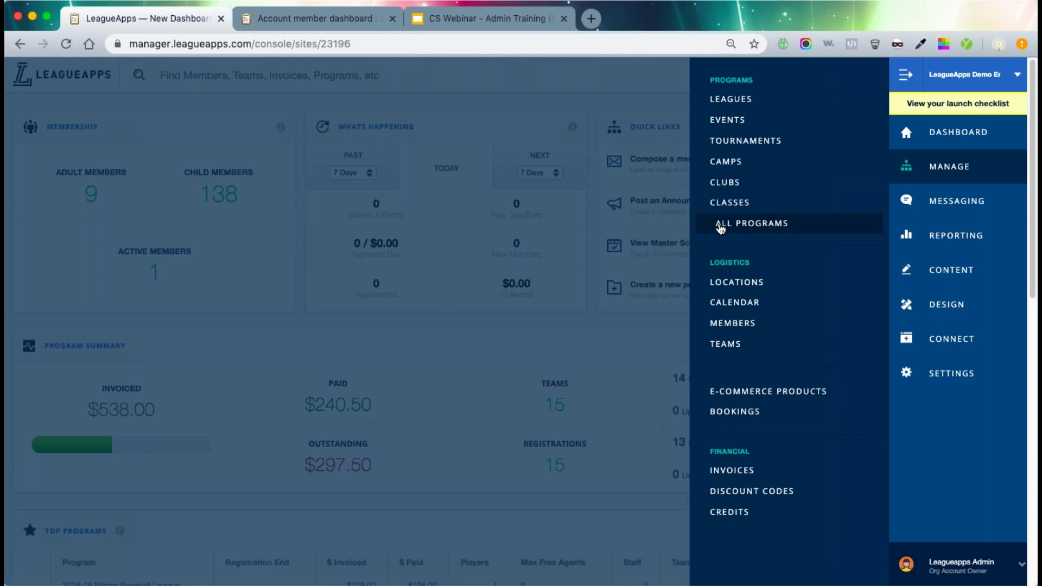
{"action": "left_click", "coordinate": [720, 226]}
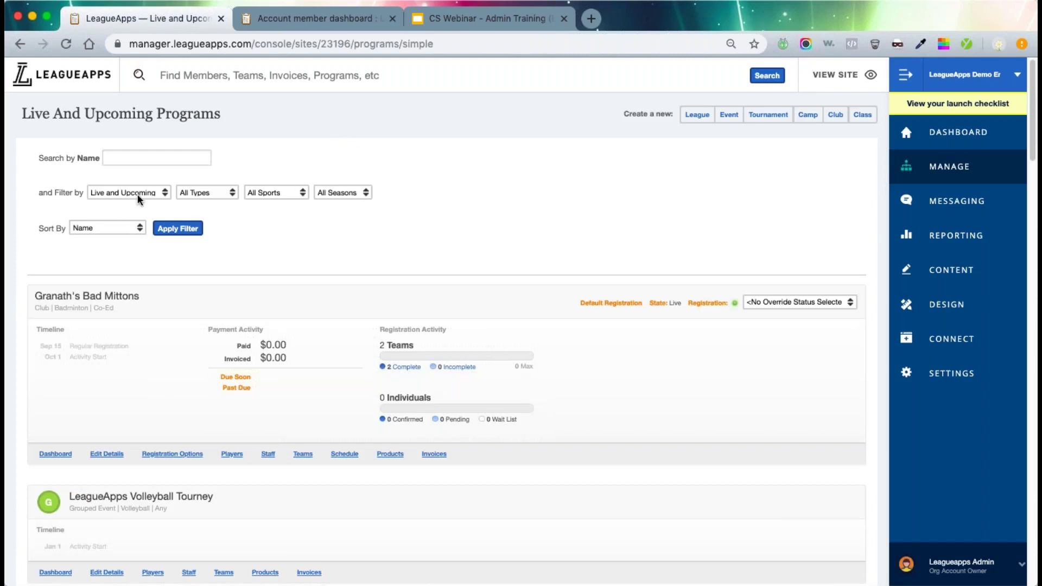
{"action": "left_click", "coordinate": [138, 194]}
{"action": "key", "text": "Down"}
{"action": "left_click", "coordinate": [174, 231]}
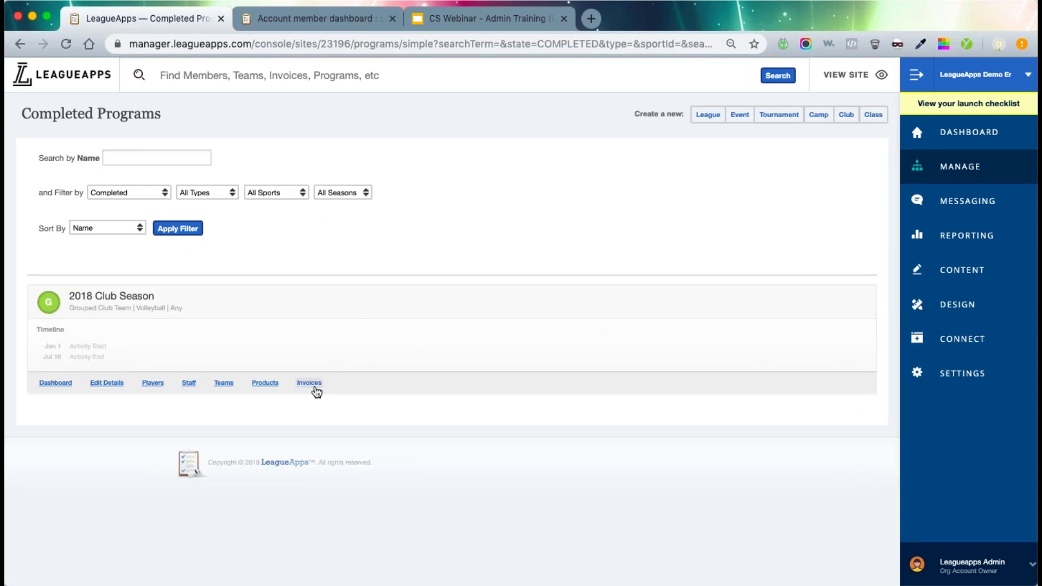
{"action": "left_click", "coordinate": [69, 78]}
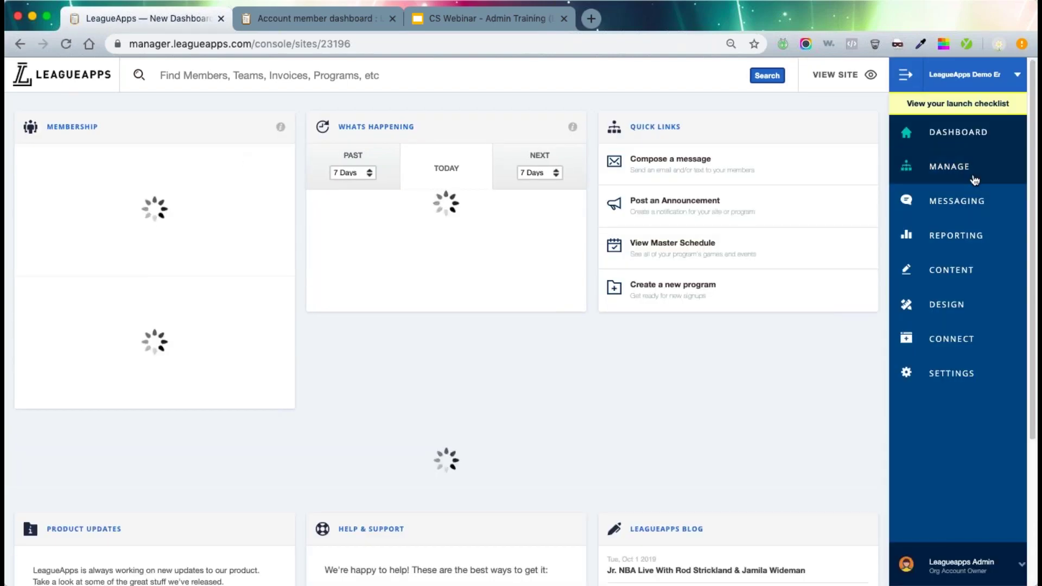
Open the site calendar, look over the October 2019 month view, and return to the dashboard.
{"action": "left_click", "coordinate": [975, 180]}
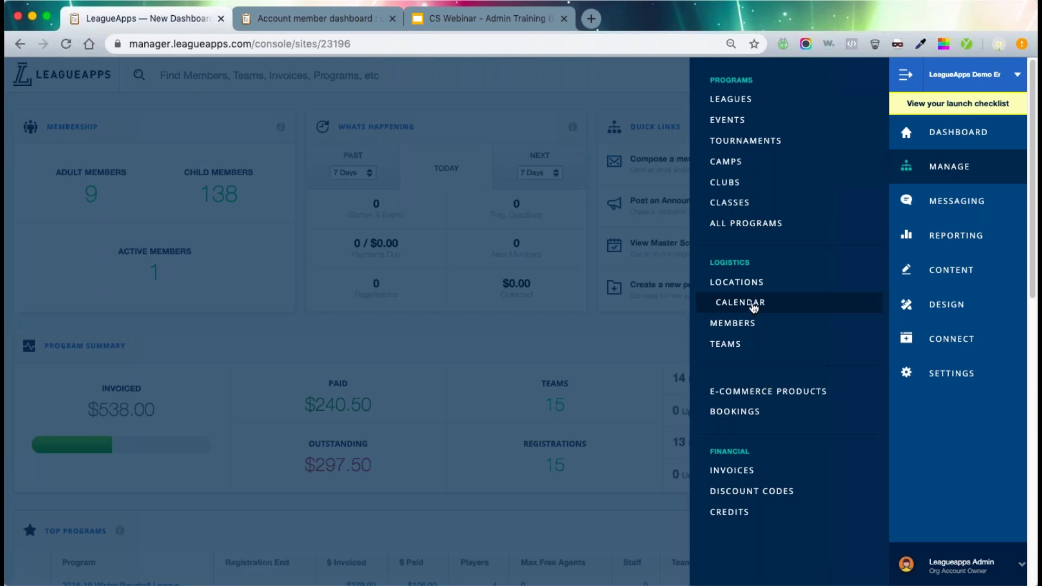
{"action": "left_click", "coordinate": [753, 305]}
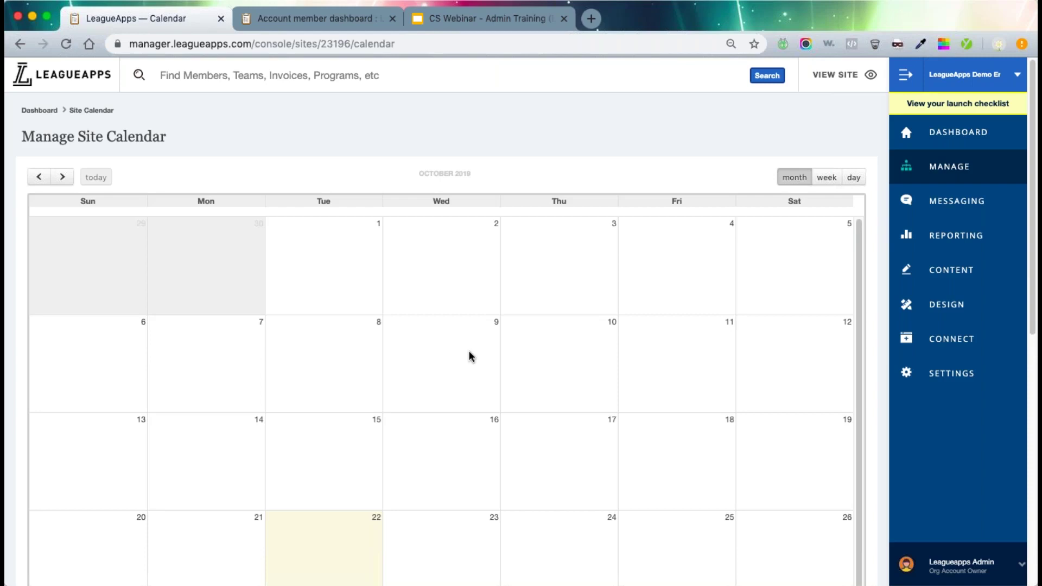
{"action": "scroll", "coordinate": [452, 357], "scroll_direction": "down", "scroll_amount": 1}
{"action": "scroll", "coordinate": [415, 204], "scroll_direction": "down", "scroll_amount": 1}
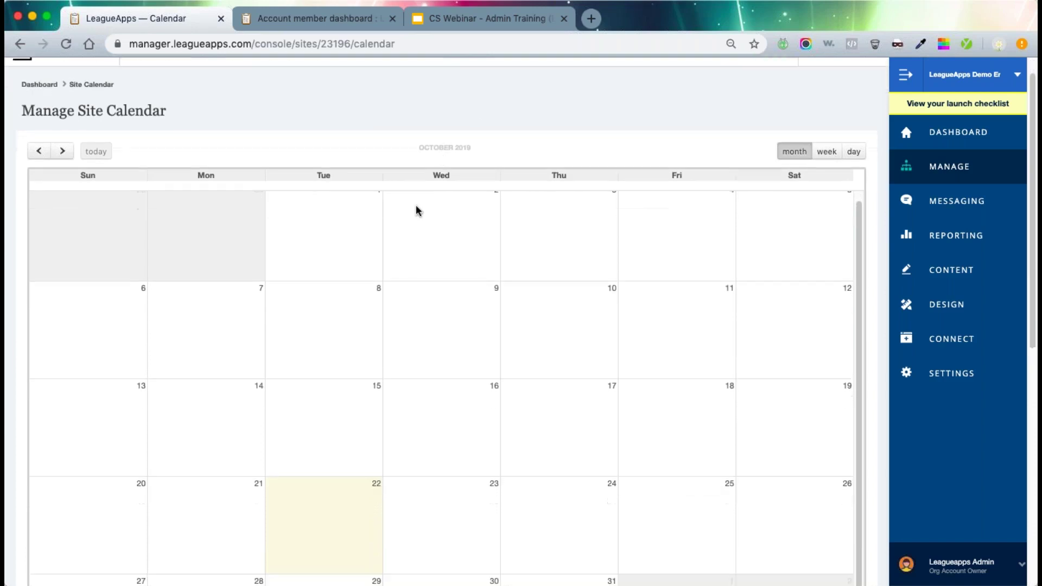
{"action": "scroll", "coordinate": [415, 204], "scroll_direction": "down", "scroll_amount": 1}
{"action": "scroll", "coordinate": [312, 396], "scroll_direction": "down", "scroll_amount": 5}
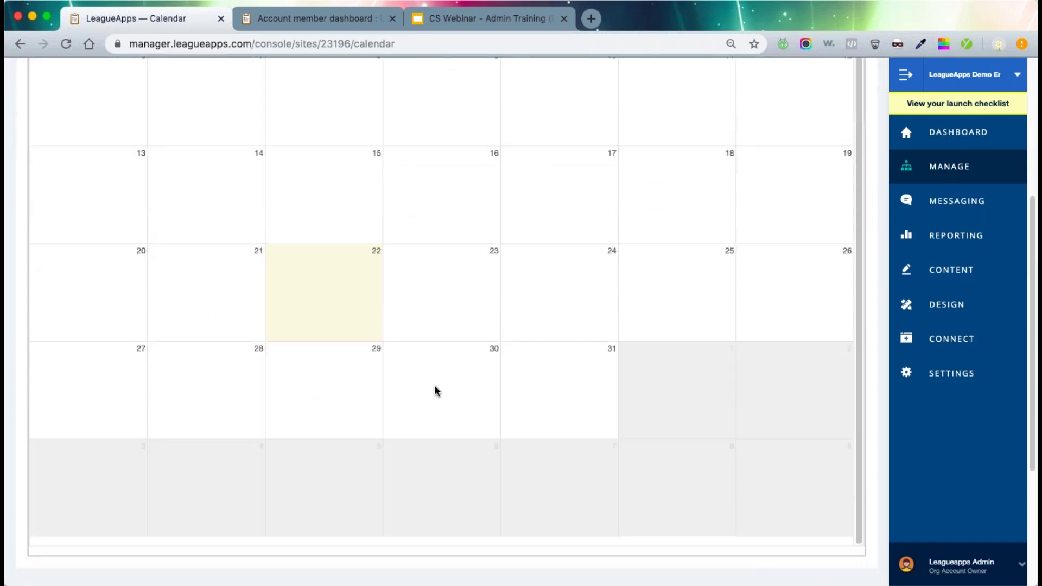
{"action": "scroll", "coordinate": [432, 385], "scroll_direction": "up", "scroll_amount": 6}
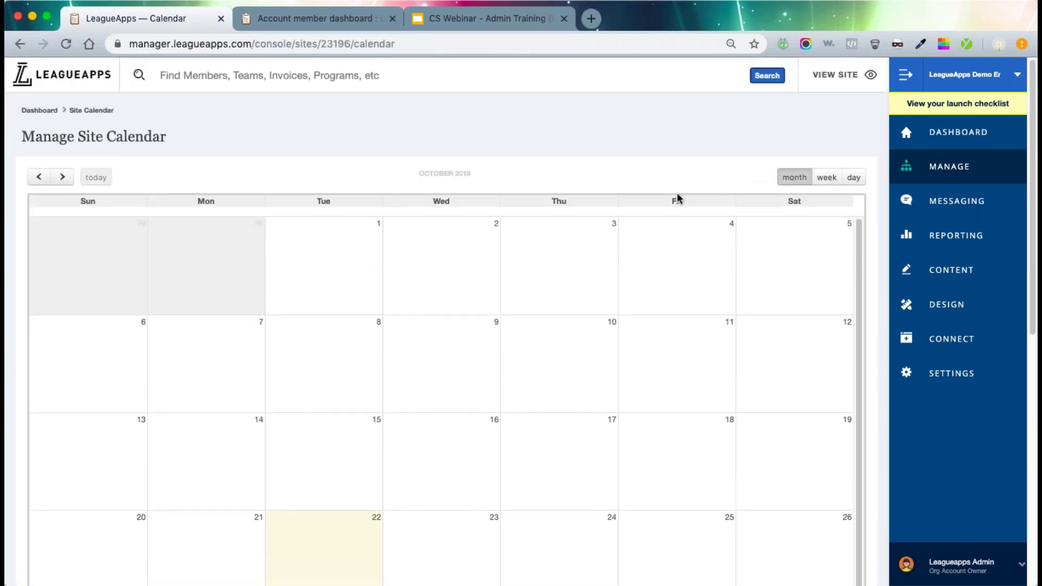
{"action": "left_click", "coordinate": [77, 84]}
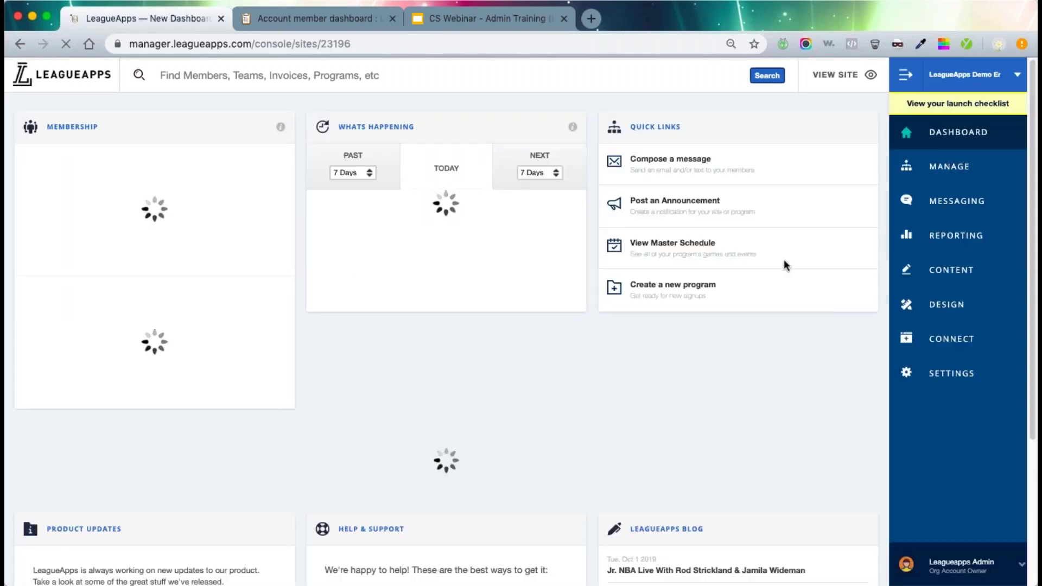
Look through the options available in the Manage and Messaging sections without opening any of them.
{"action": "left_click", "coordinate": [956, 178]}
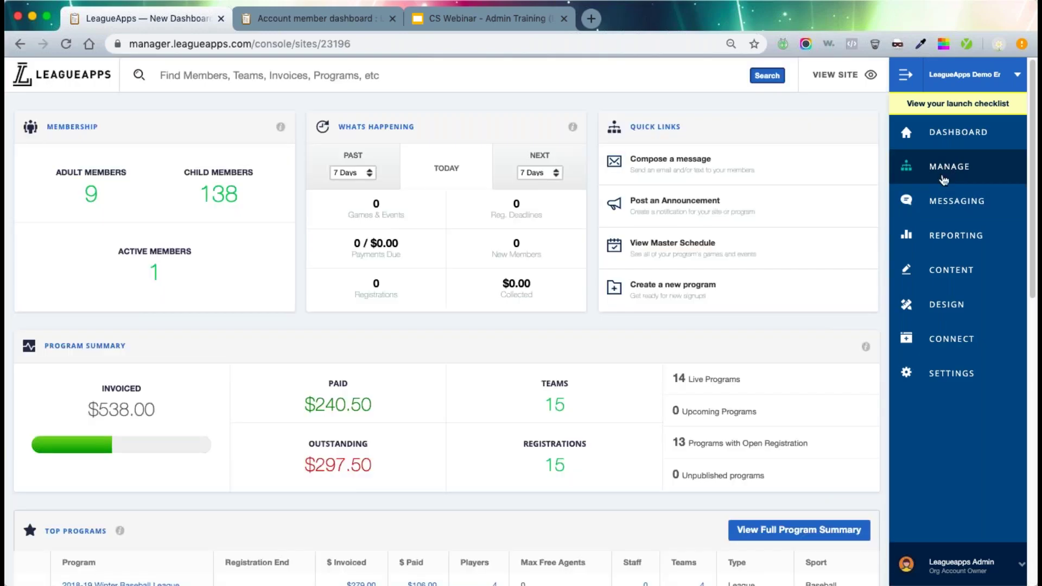
{"action": "left_click", "coordinate": [965, 205]}
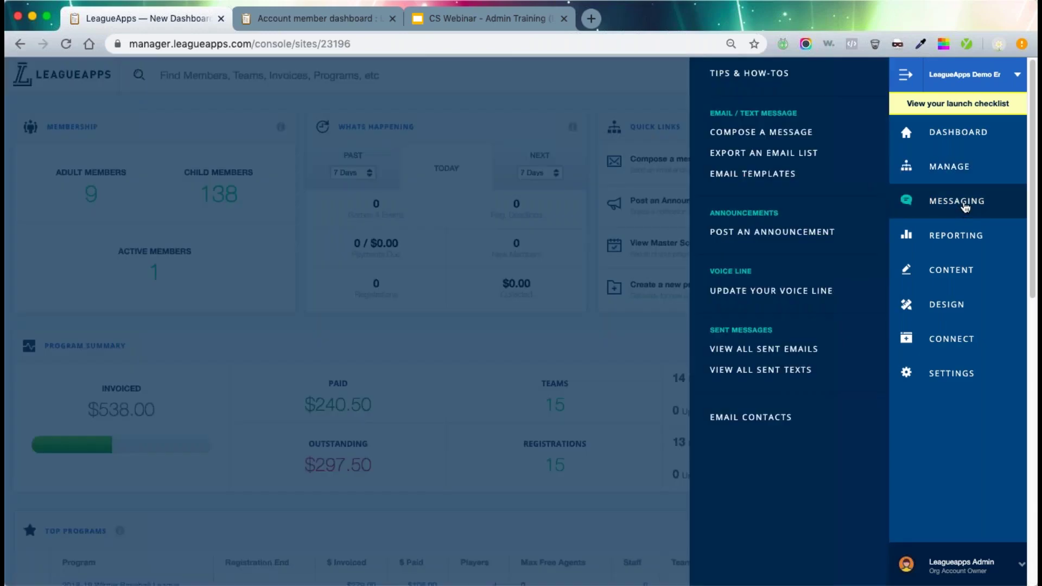
{"action": "left_click", "coordinate": [583, 331]}
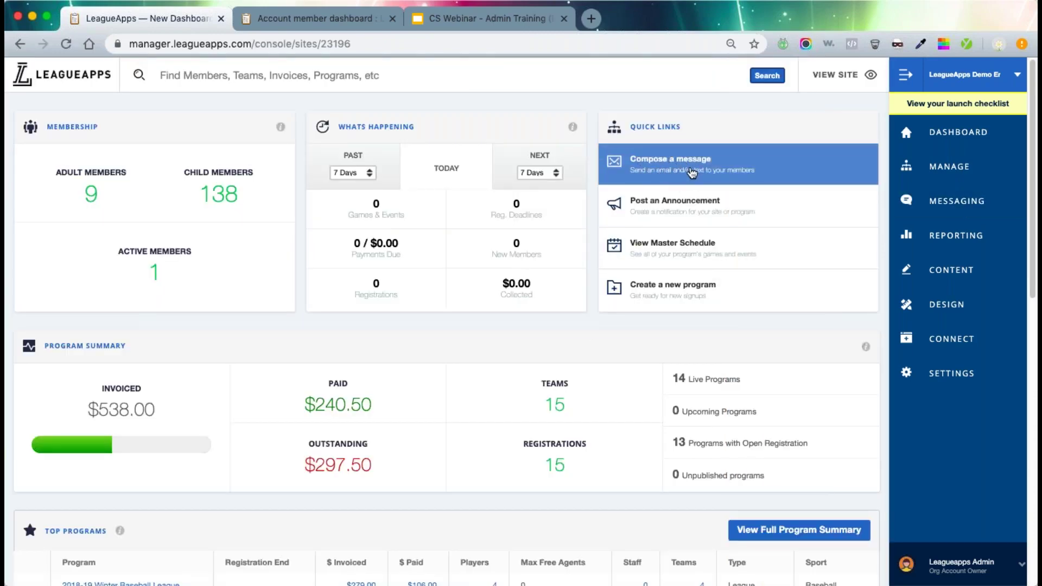
{"action": "left_click", "coordinate": [933, 206]}
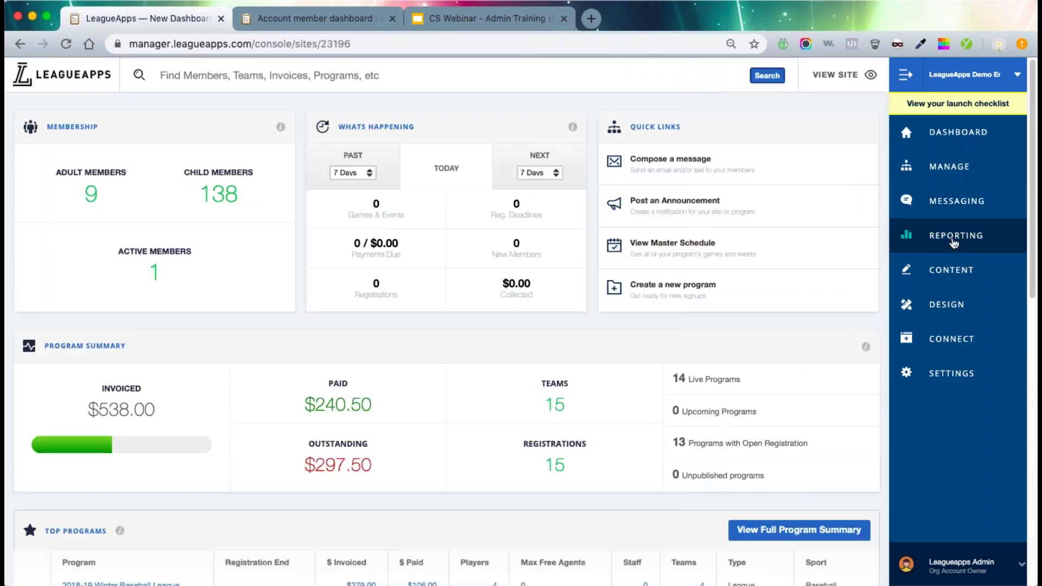
Look through the options available in the Reporting, Content and Design sections.
{"action": "left_click", "coordinate": [954, 243]}
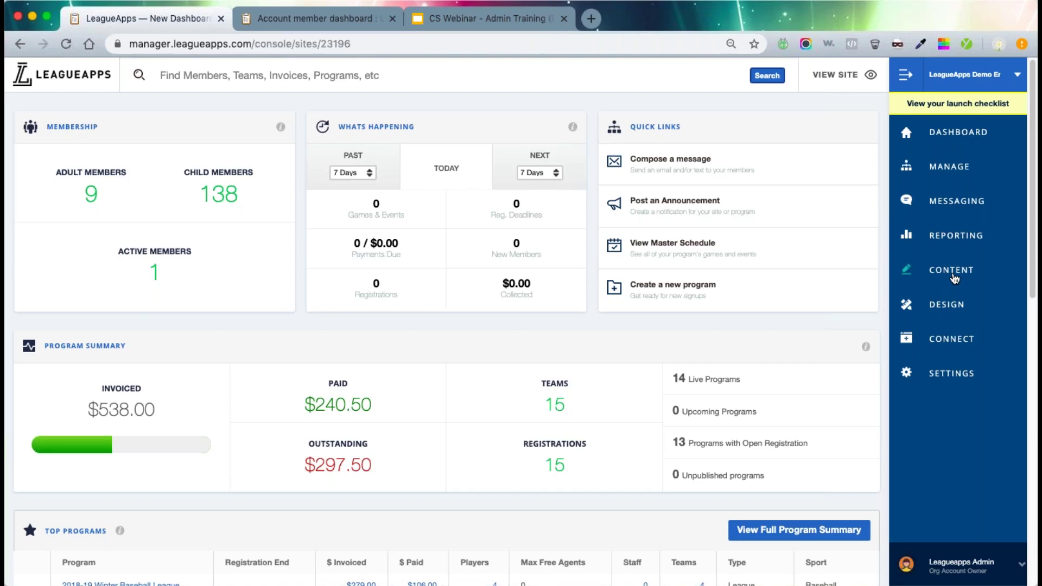
{"action": "left_click", "coordinate": [956, 278]}
{"action": "left_click", "coordinate": [914, 305]}
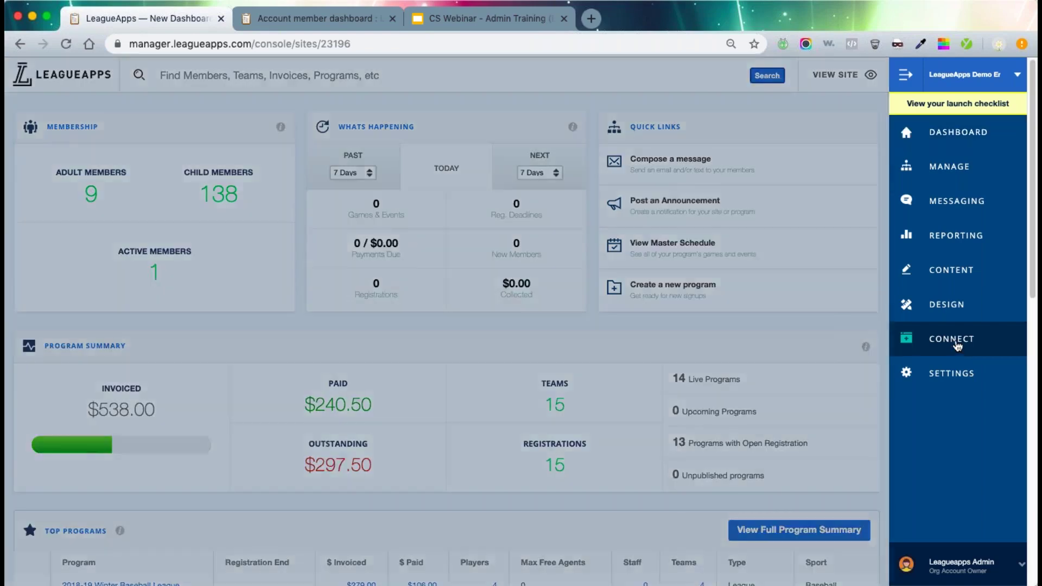
Open the App Center, look over its premium and built-in apps, and return to the dashboard.
{"action": "left_click", "coordinate": [959, 346]}
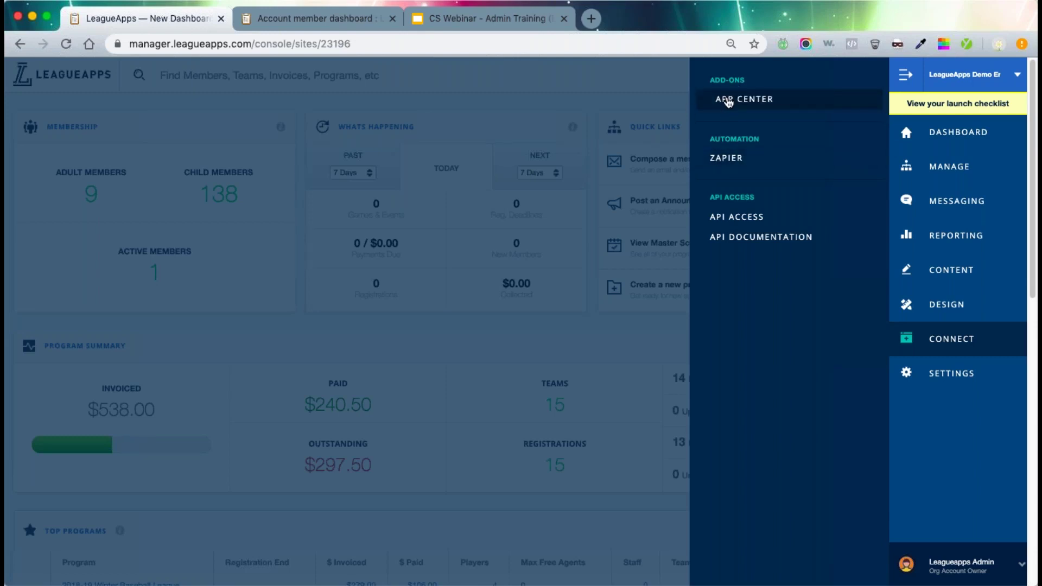
{"action": "left_click", "coordinate": [727, 101]}
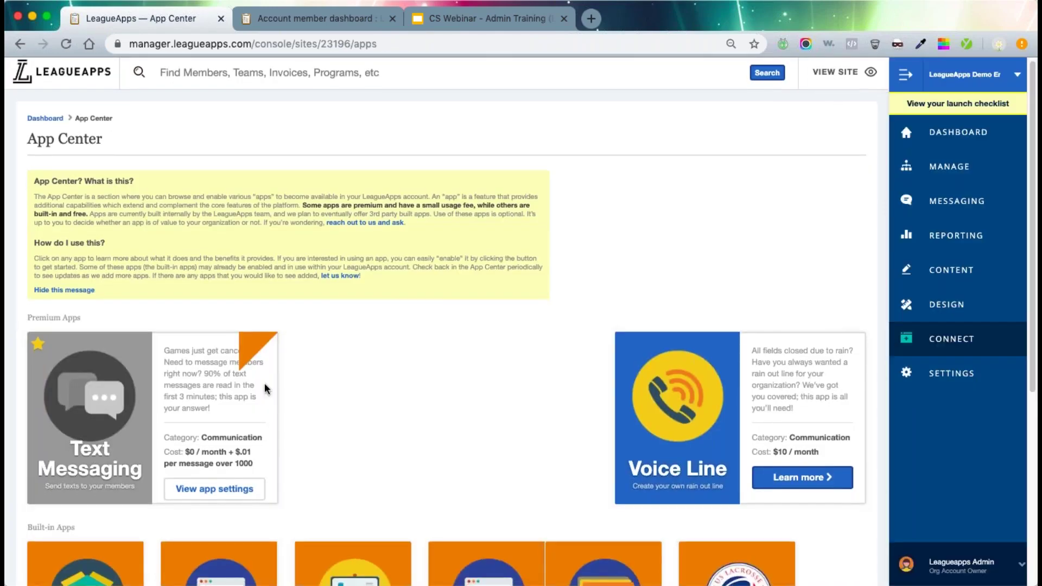
{"action": "scroll", "coordinate": [265, 383], "scroll_direction": "down", "scroll_amount": 2}
{"action": "scroll", "coordinate": [261, 388], "scroll_direction": "down", "scroll_amount": 8}
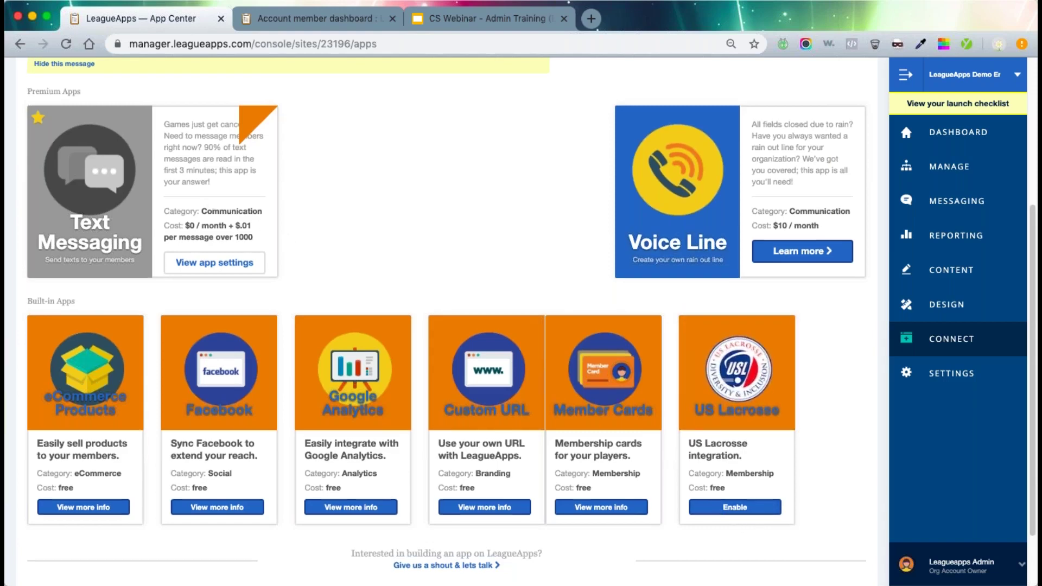
{"action": "scroll", "coordinate": [210, 192], "scroll_direction": "up", "scroll_amount": 5}
{"action": "left_click", "coordinate": [65, 79]}
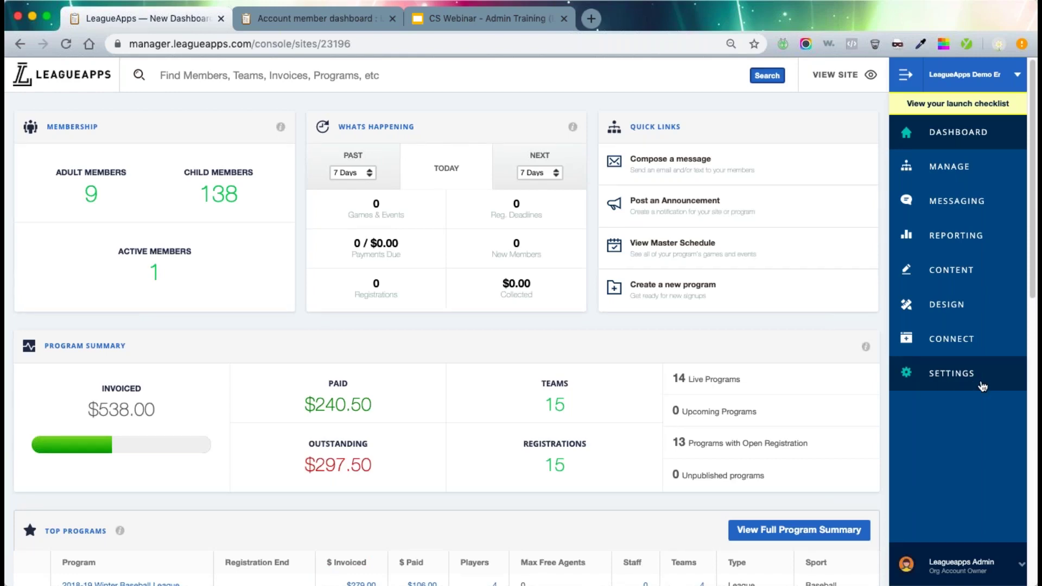
Look through the site's settings options, view the Staff Roles settings, and return to the dashboard.
{"action": "left_click", "coordinate": [982, 387]}
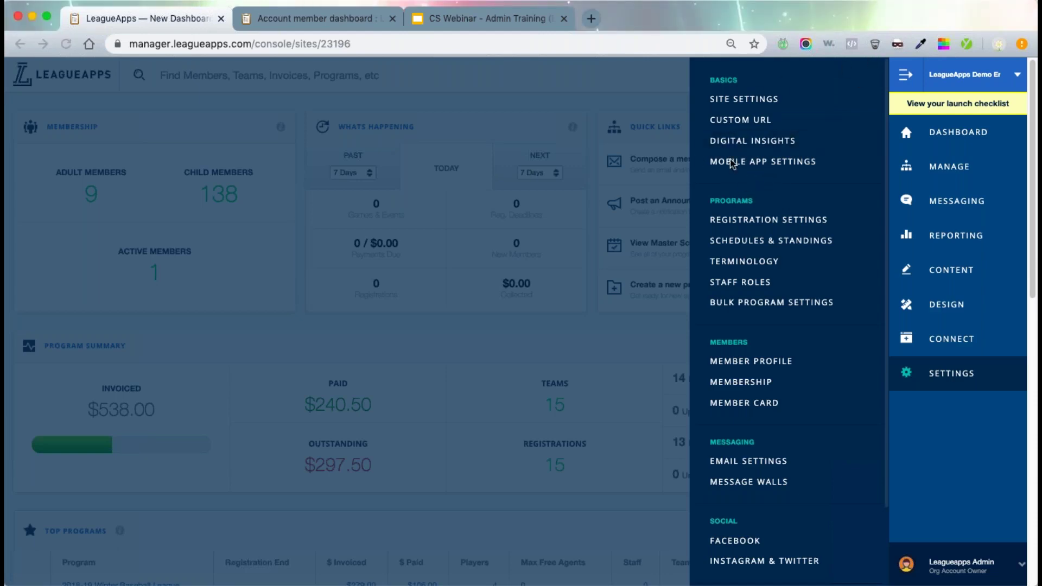
{"action": "left_click", "coordinate": [652, 328]}
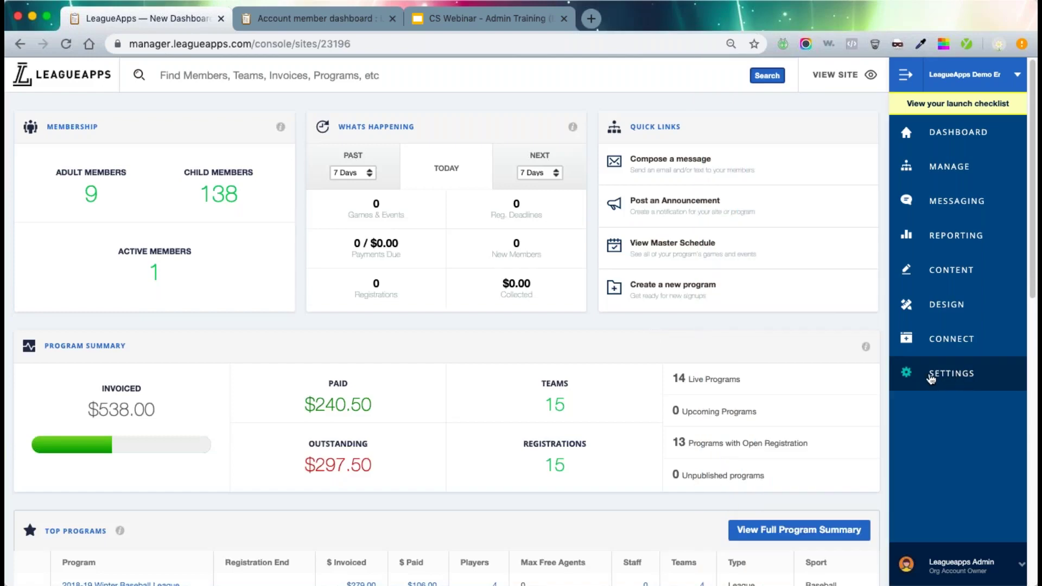
{"action": "left_click", "coordinate": [931, 376]}
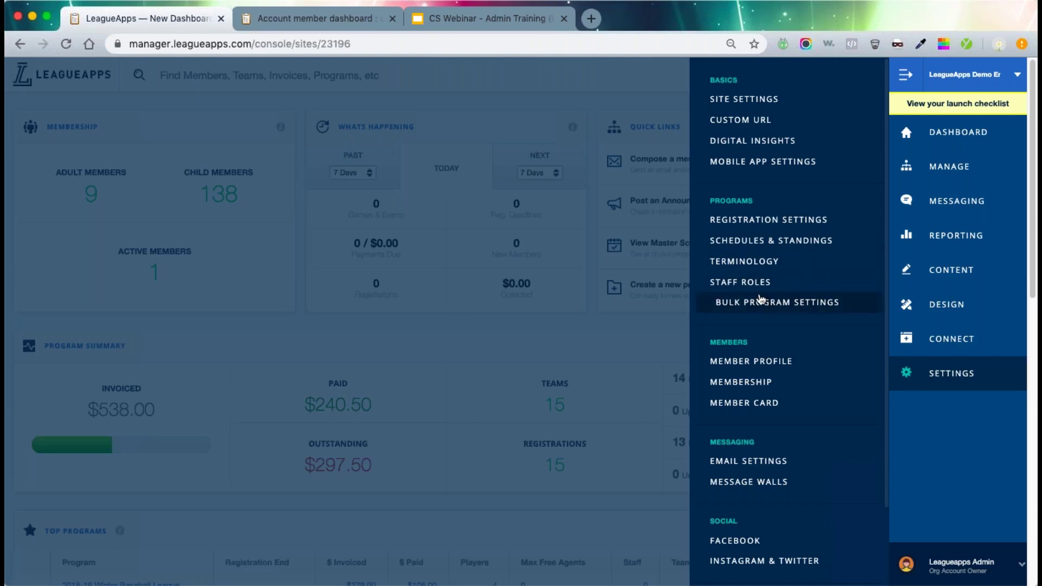
{"action": "left_click", "coordinate": [759, 292]}
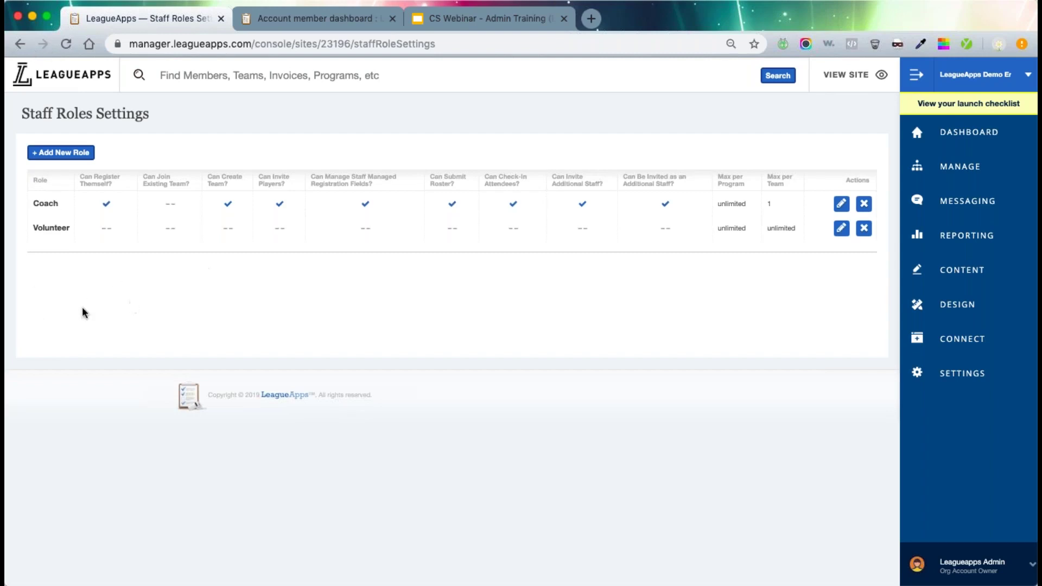
{"action": "left_click", "coordinate": [19, 45]}
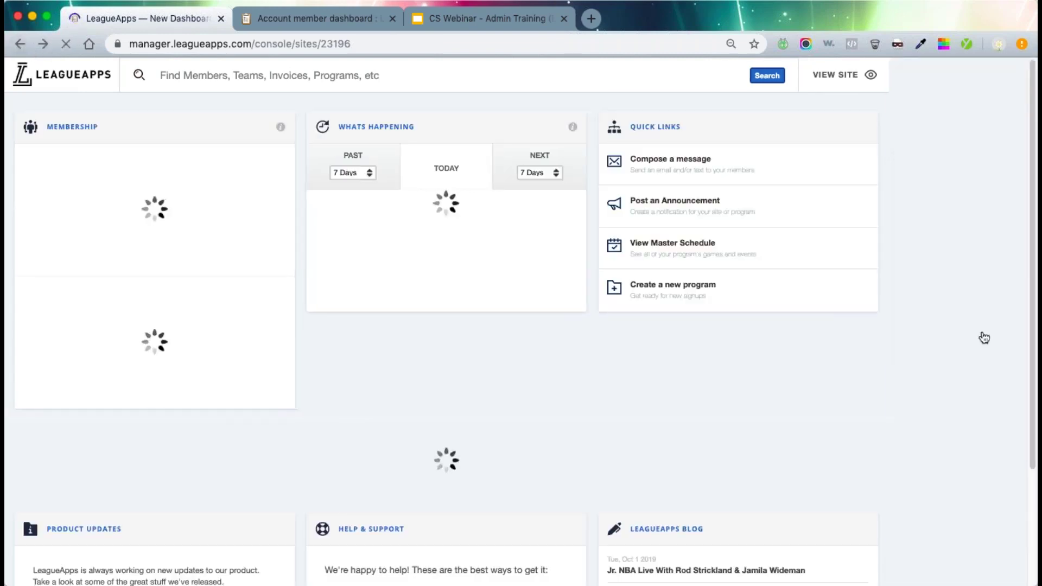
Open the Member Profile settings, examine the basic field settings and custom profile fields, and leave the page.
{"action": "left_click", "coordinate": [971, 378]}
{"action": "scroll", "coordinate": [767, 341], "scroll_direction": "down", "scroll_amount": 2}
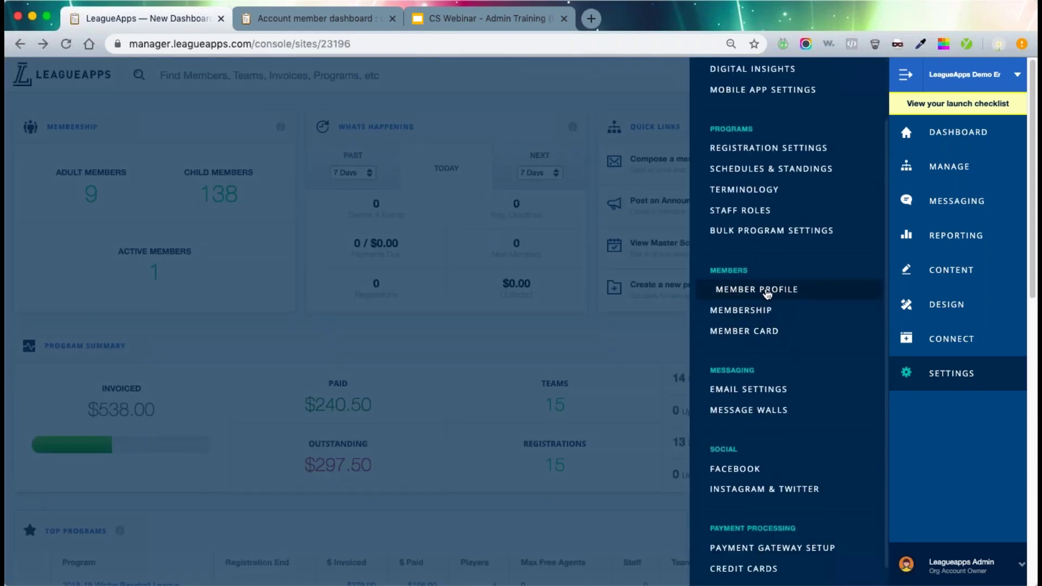
{"action": "left_click", "coordinate": [766, 291]}
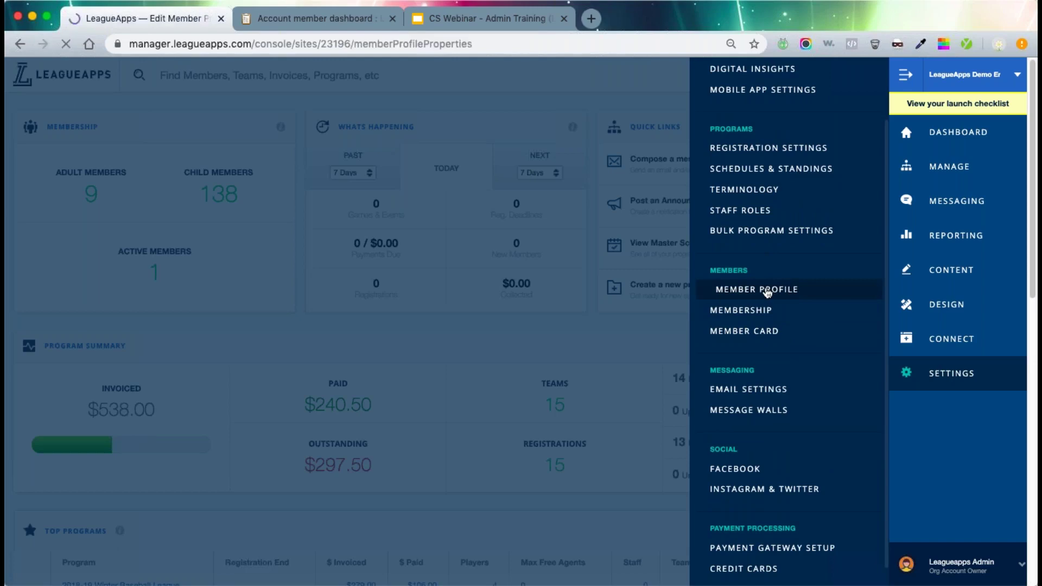
{"action": "scroll", "coordinate": [483, 337], "scroll_direction": "down", "scroll_amount": 3}
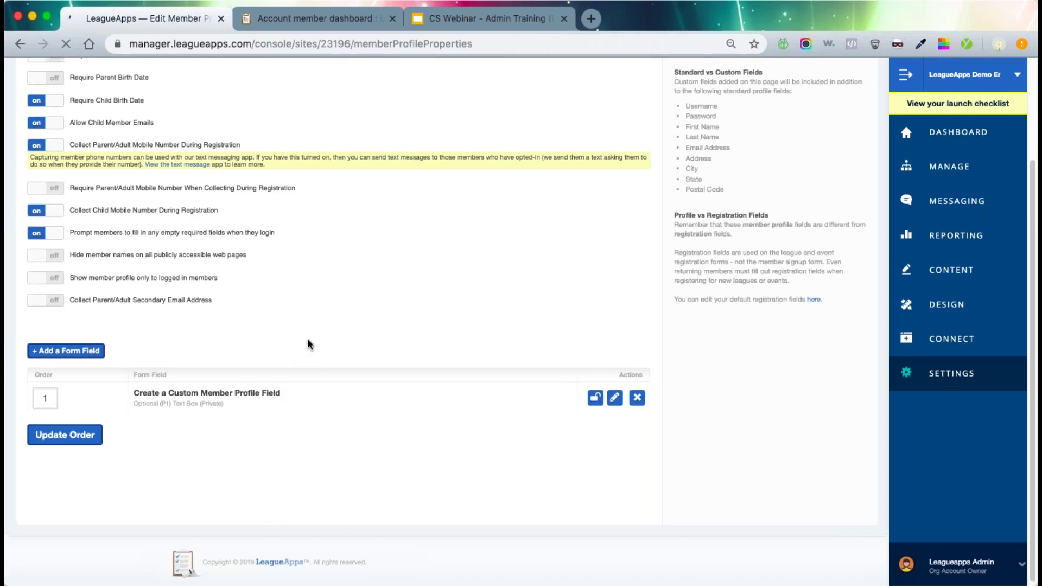
{"action": "scroll", "coordinate": [307, 339], "scroll_direction": "up", "scroll_amount": 3}
{"action": "scroll", "coordinate": [213, 500], "scroll_direction": "down", "scroll_amount": 1}
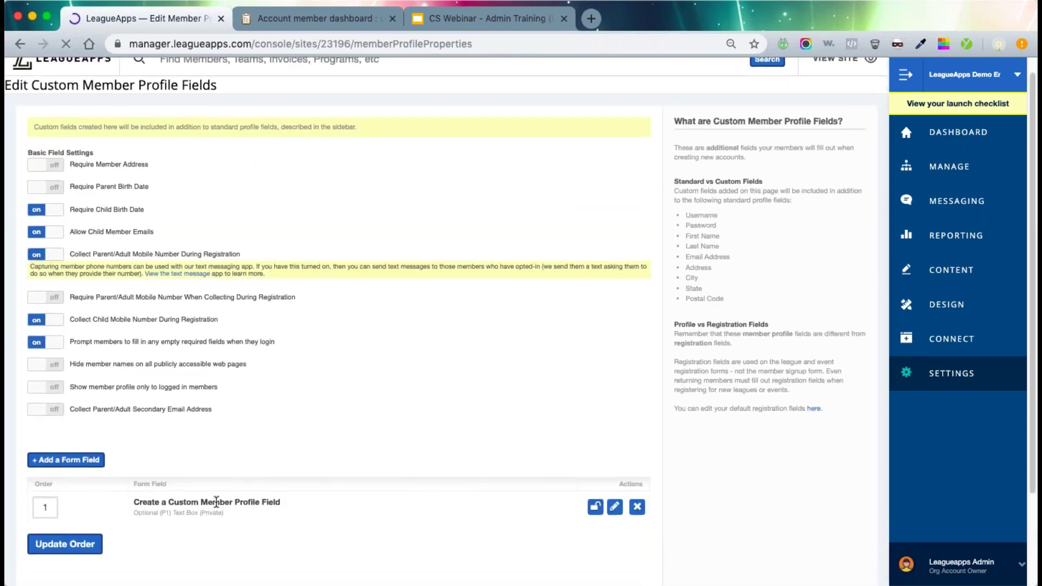
{"action": "scroll", "coordinate": [201, 470], "scroll_direction": "up", "scroll_amount": 1}
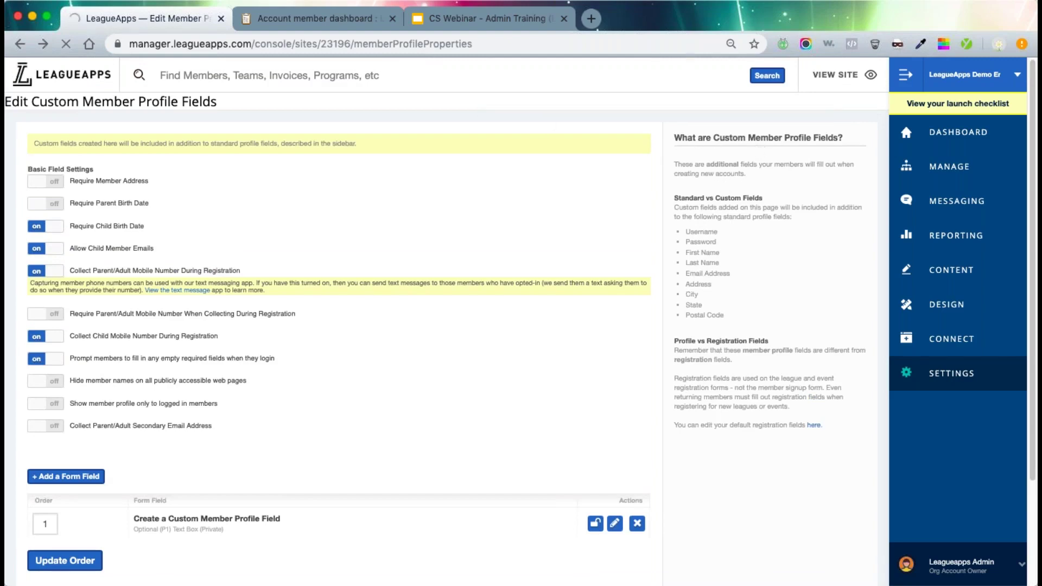
{"action": "left_click", "coordinate": [21, 43]}
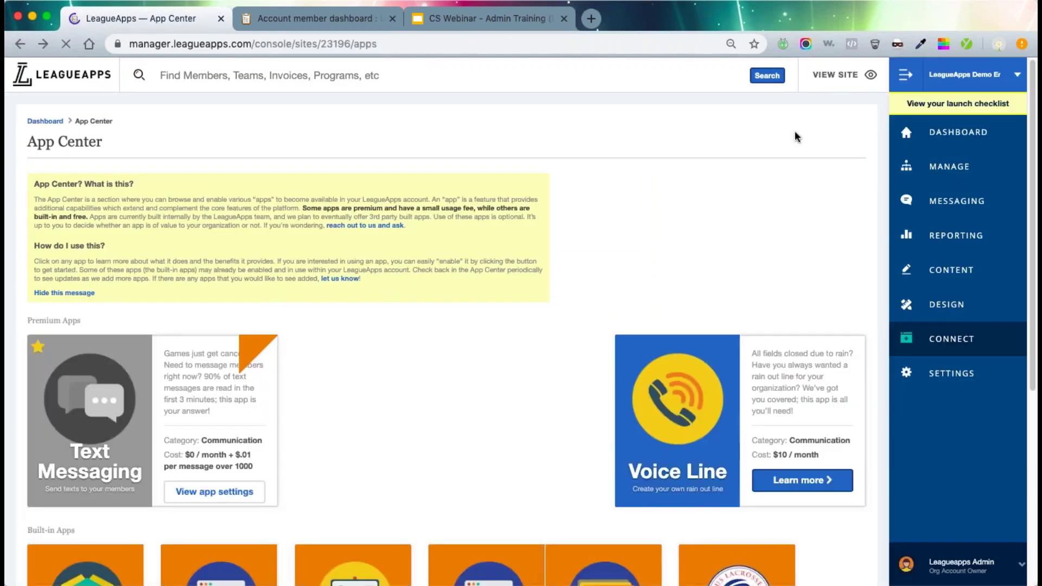
Look over the settings options once more without opening any, and return to the dashboard.
{"action": "left_click", "coordinate": [917, 374]}
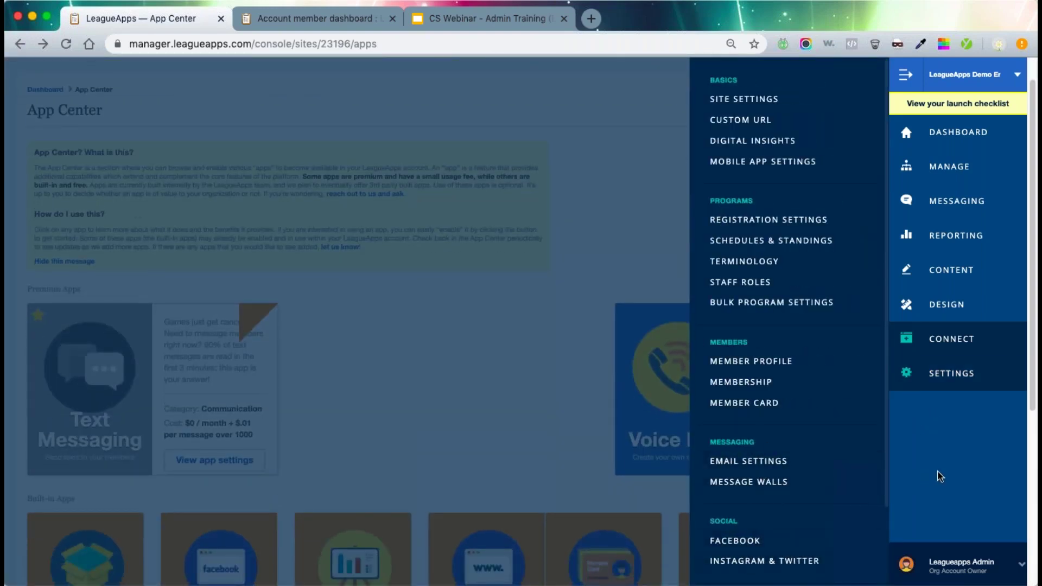
{"action": "left_click", "coordinate": [614, 290]}
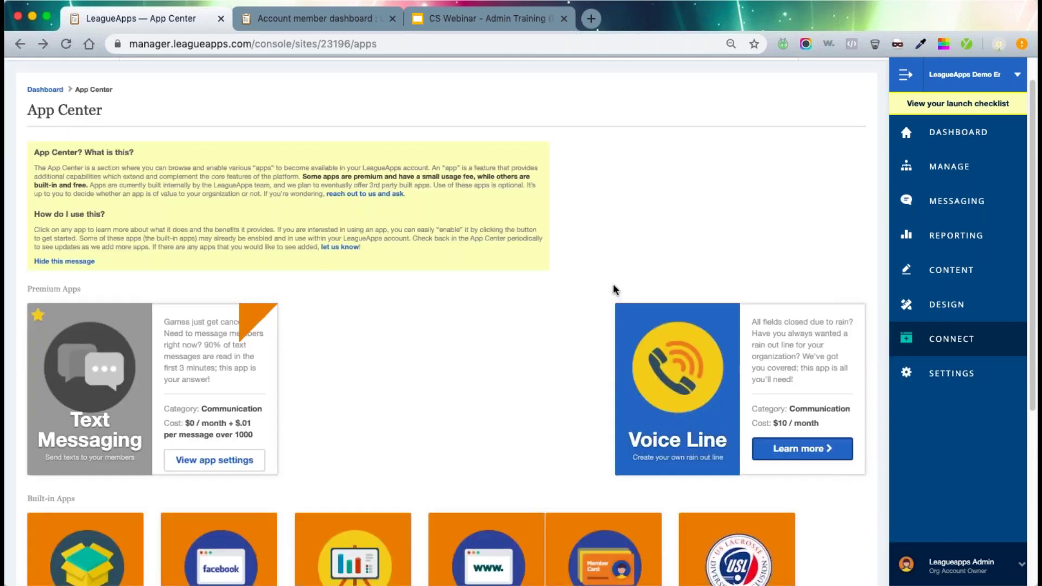
{"action": "scroll", "coordinate": [581, 303], "scroll_direction": "up", "scroll_amount": 1}
{"action": "left_click", "coordinate": [62, 80]}
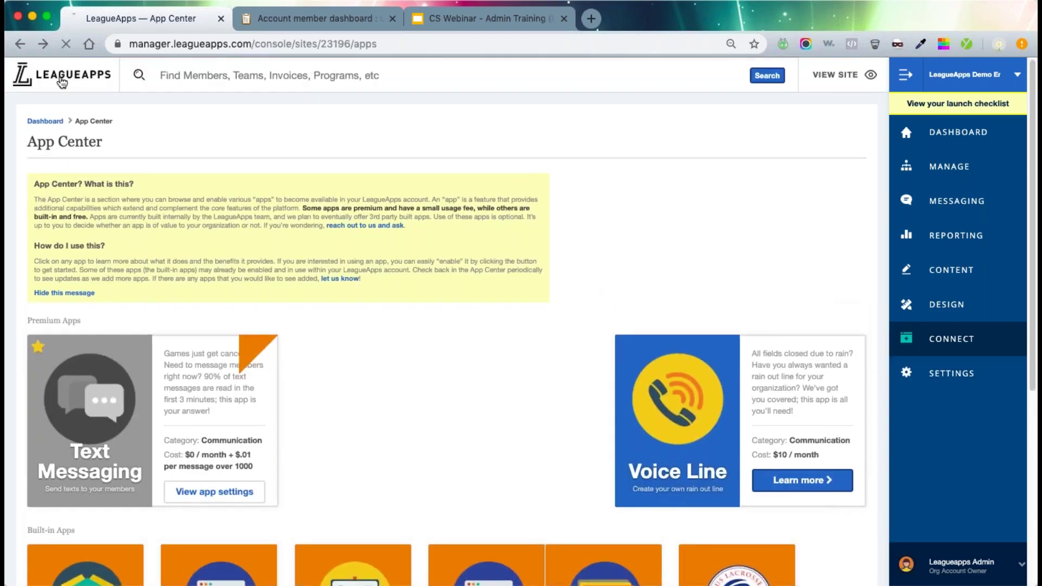